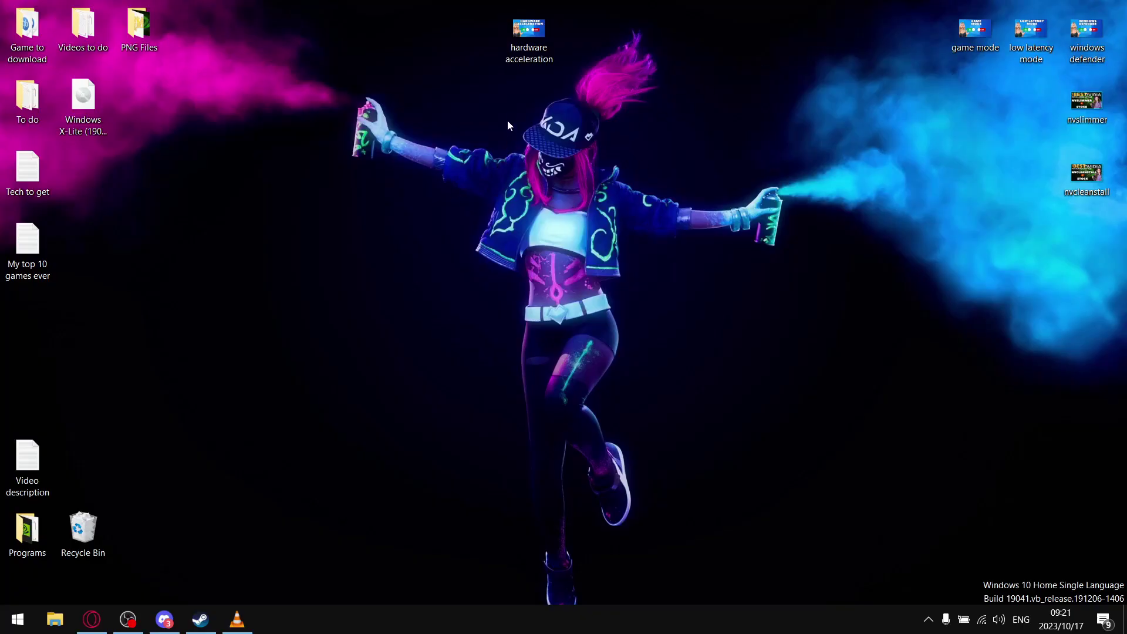
View the hardware acceleration image, then select the Windows Defender shortcut on the desktop
double_click(538, 42)
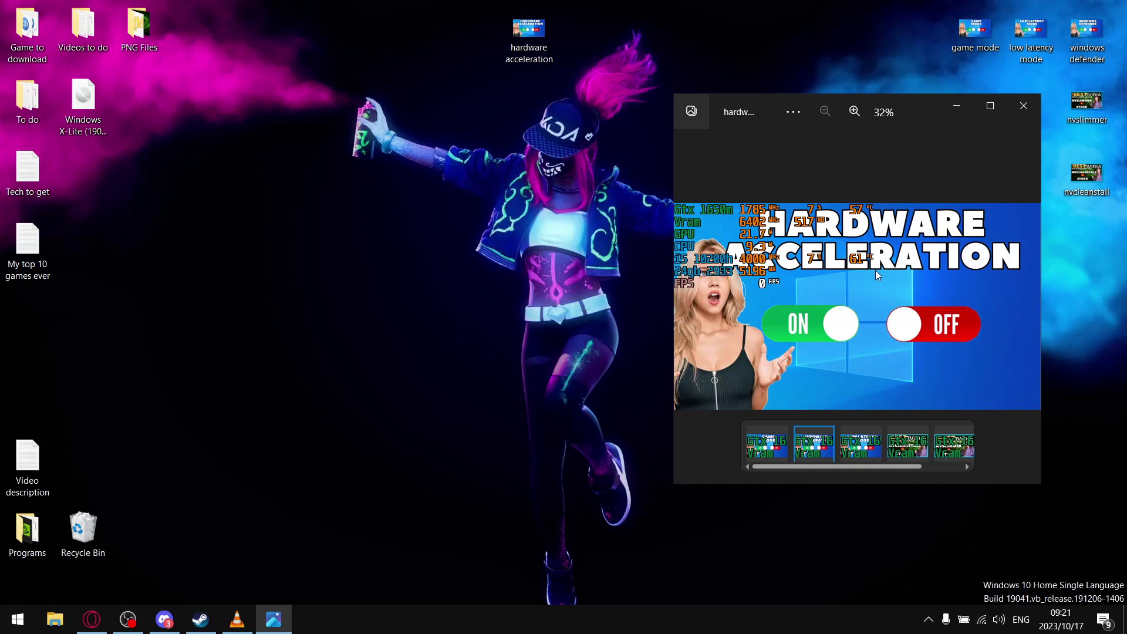
left_click(1019, 114)
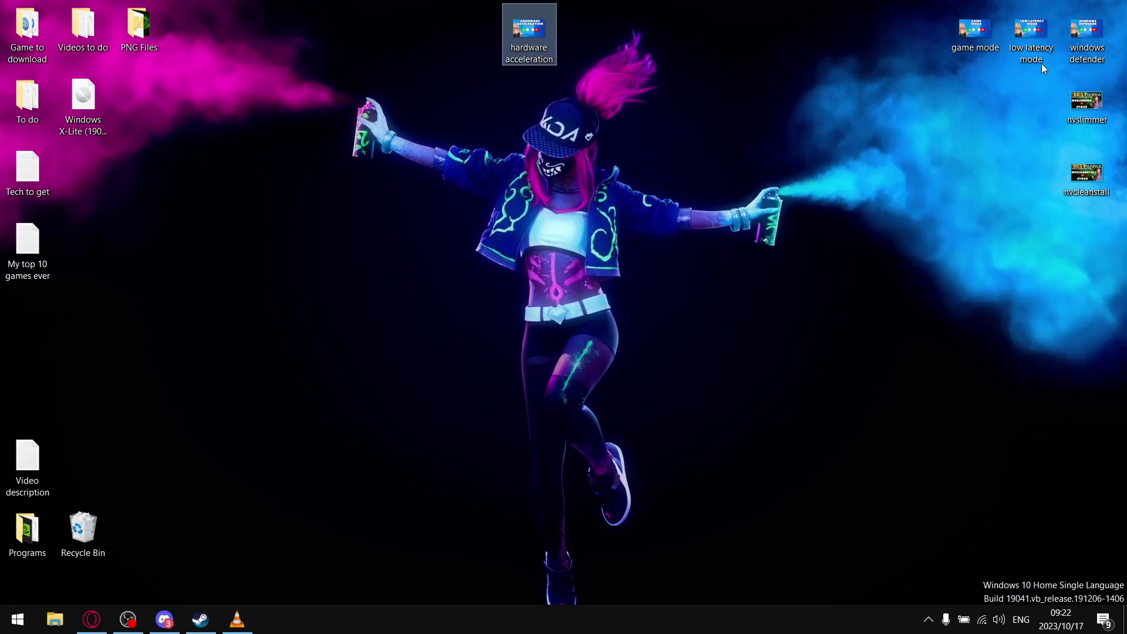
left_click_drag(1109, 78, 955, 15)
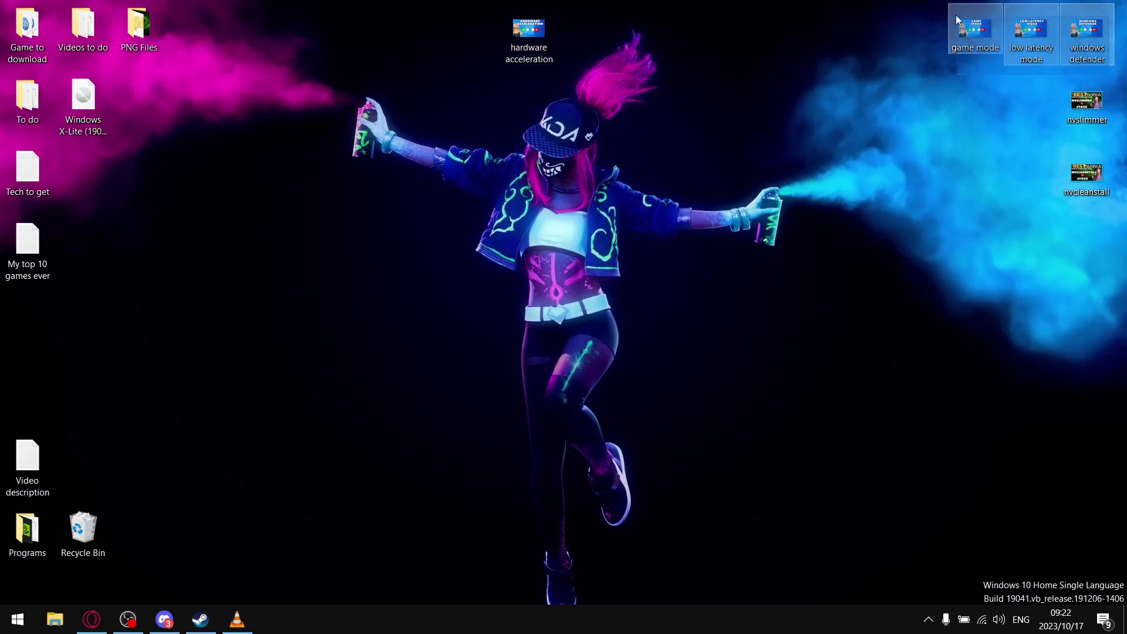
left_click(983, 99)
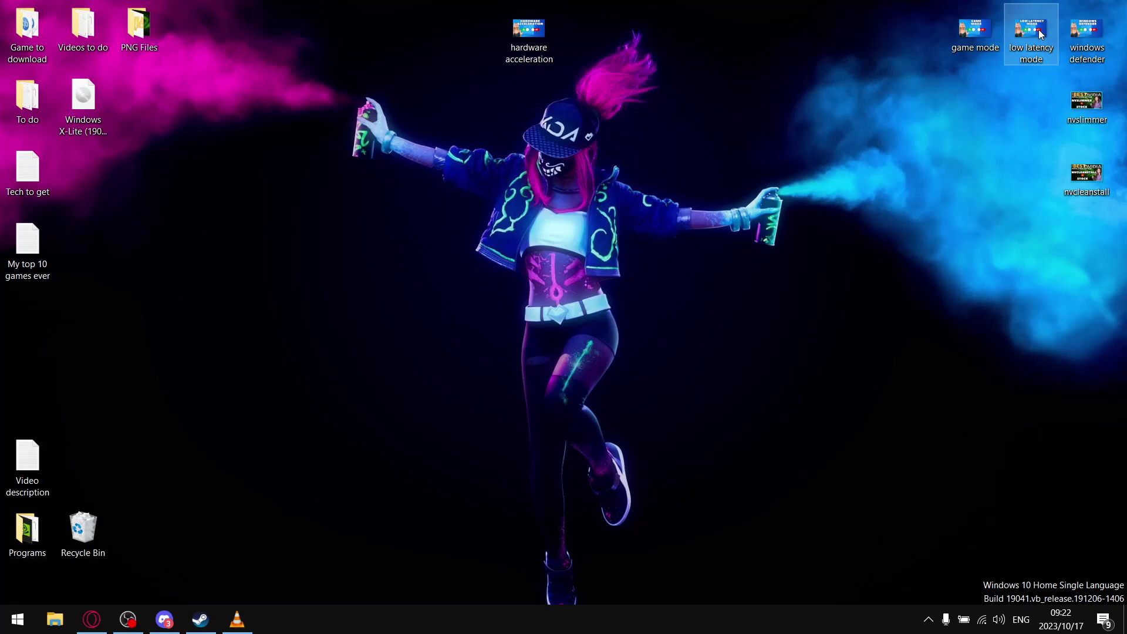
left_click(1087, 36)
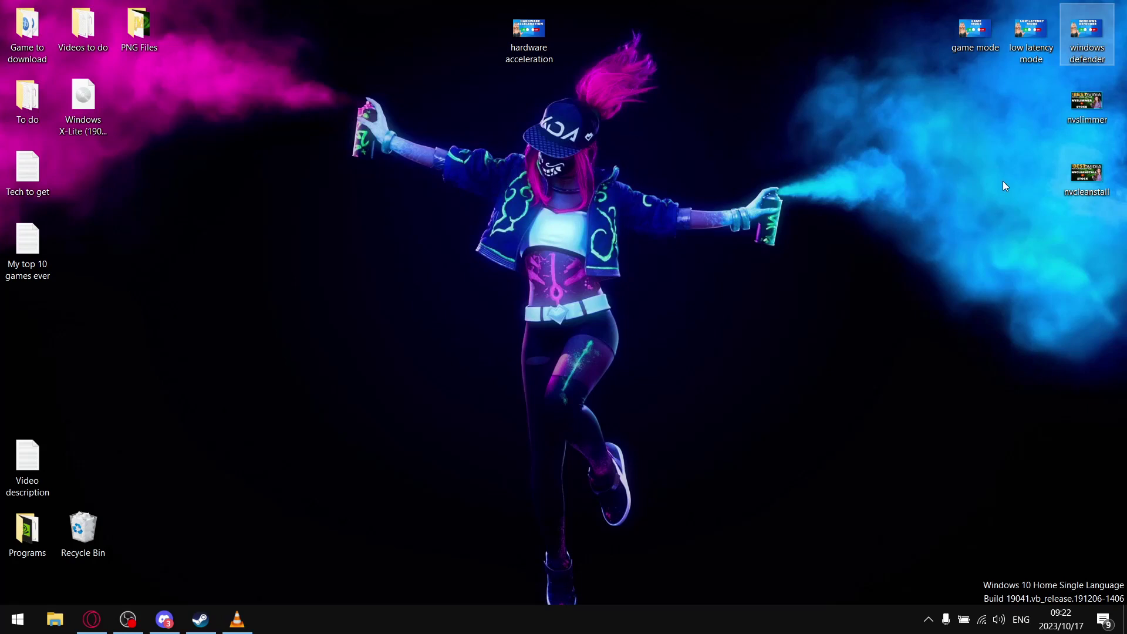
In Opera GX, look over the Laptop Tweaking Tips channel and Google Sheets page, then minimize the browser
left_click(91, 620)
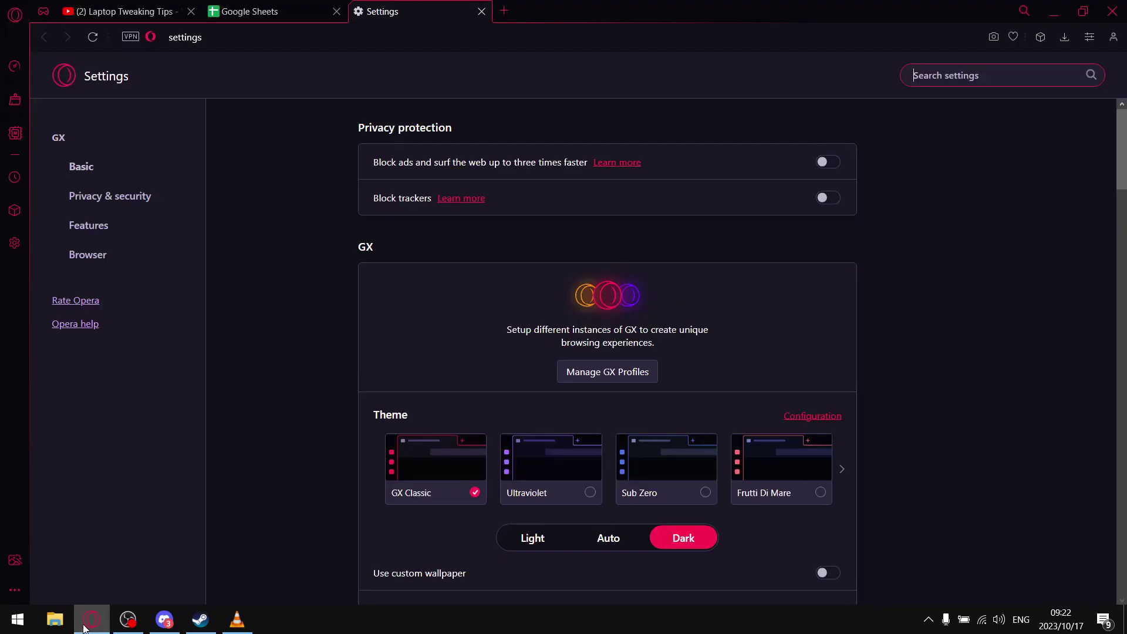
left_click(134, 17)
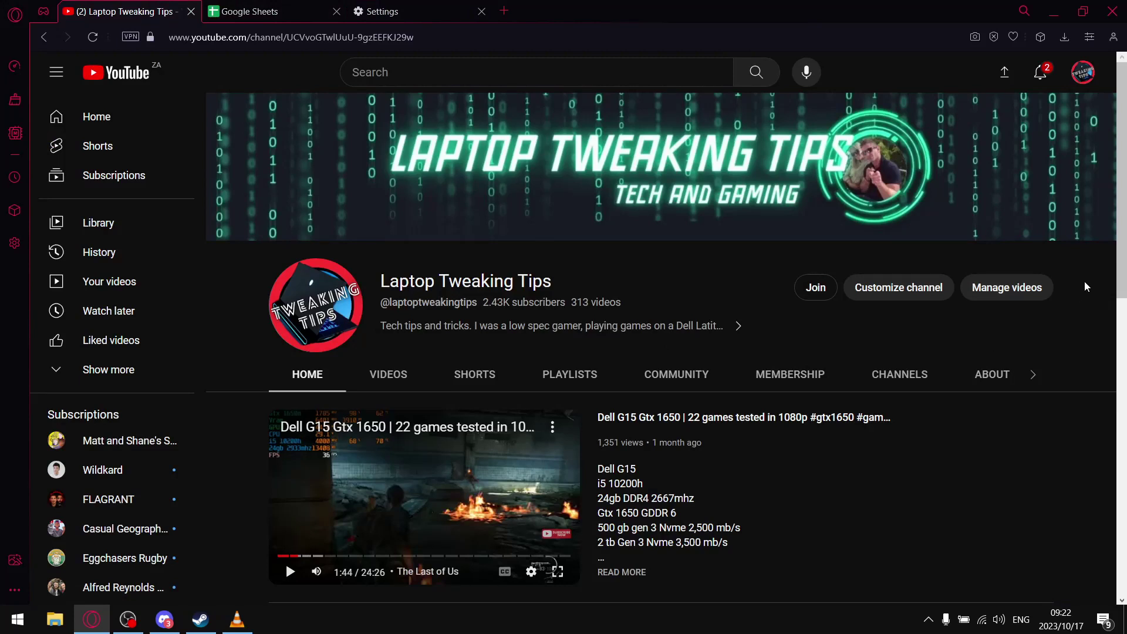
scroll(813, 386, "down", 3)
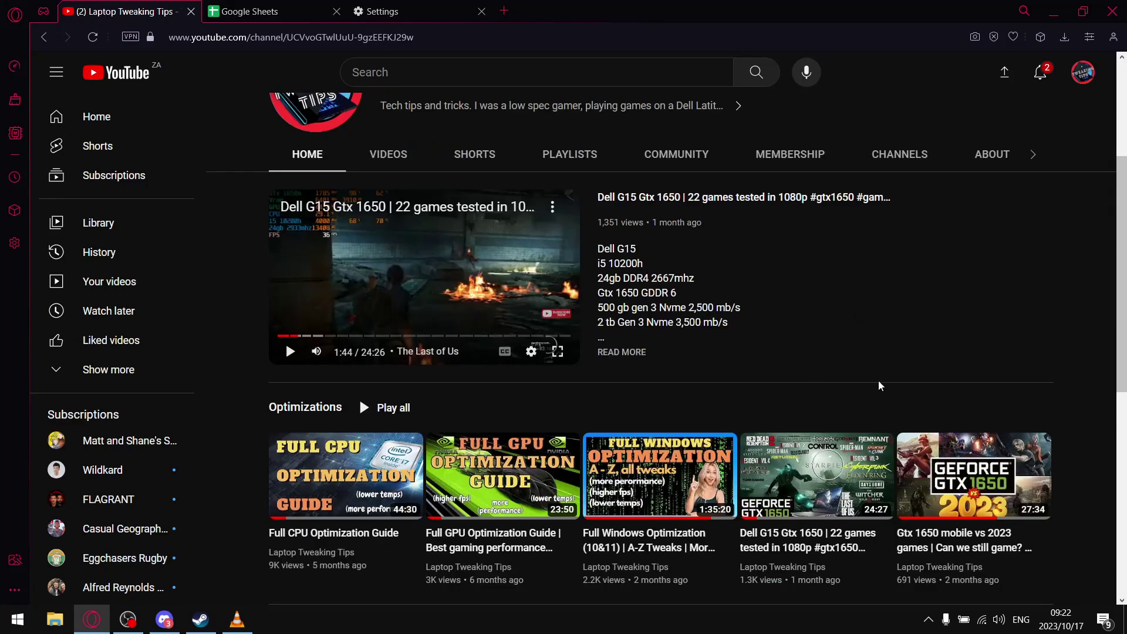
scroll(863, 376, "down", 3)
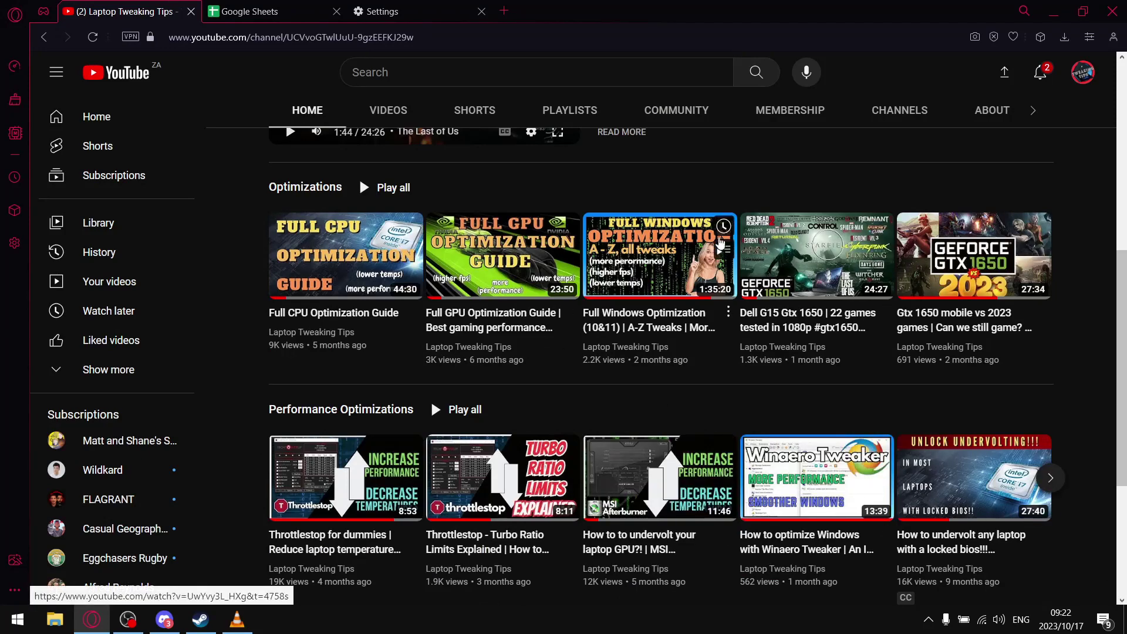
scroll(907, 271, "up", 5)
left_click(259, 11)
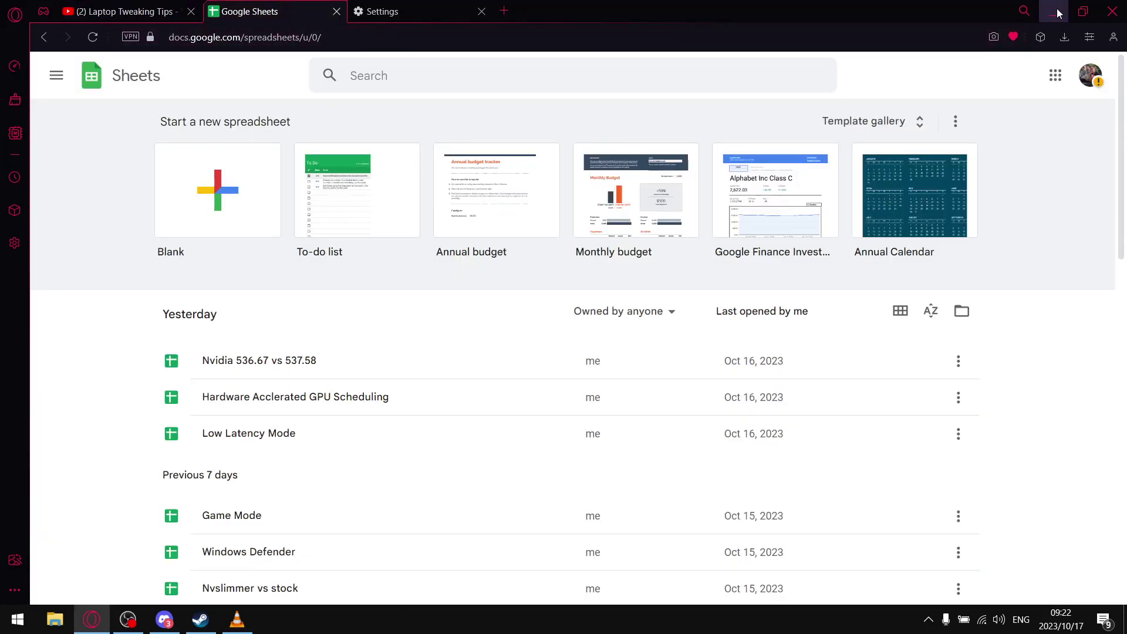
left_click(414, 12)
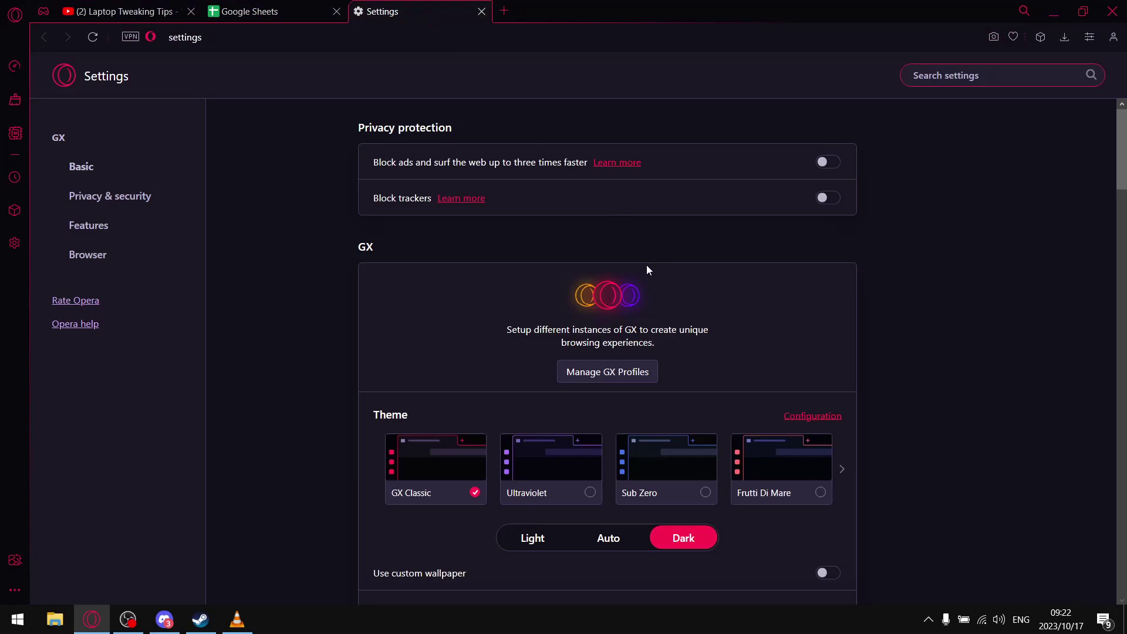
left_click(1049, 15)
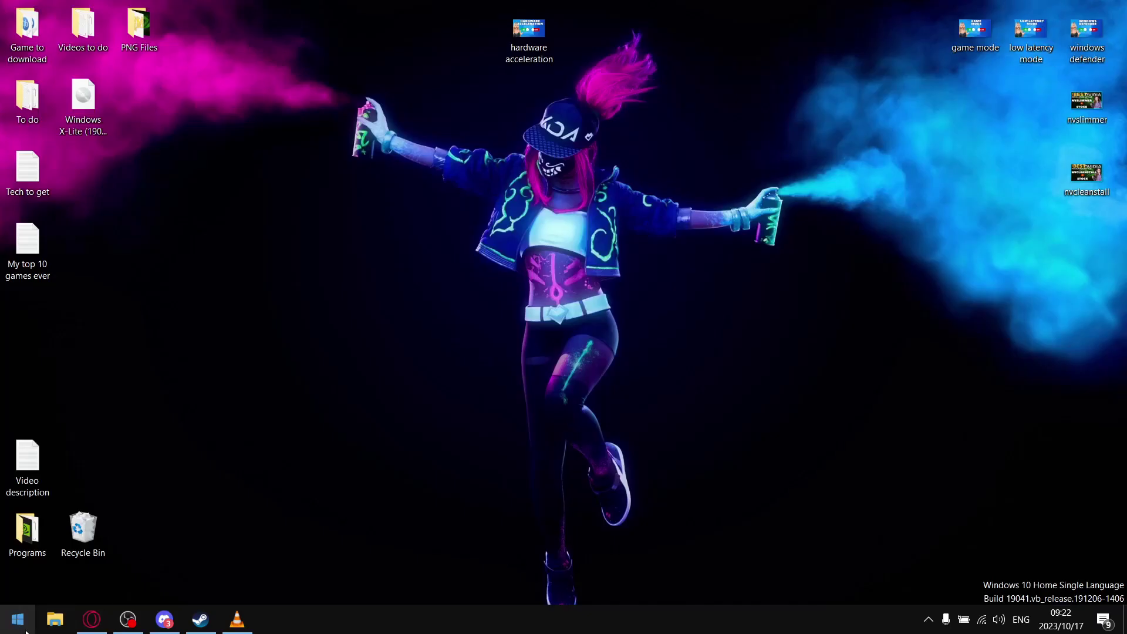
Review the Graphics settings under Gaming > Game Mode in Windows Settings, then close Settings
left_click(17, 619)
left_click(30, 552)
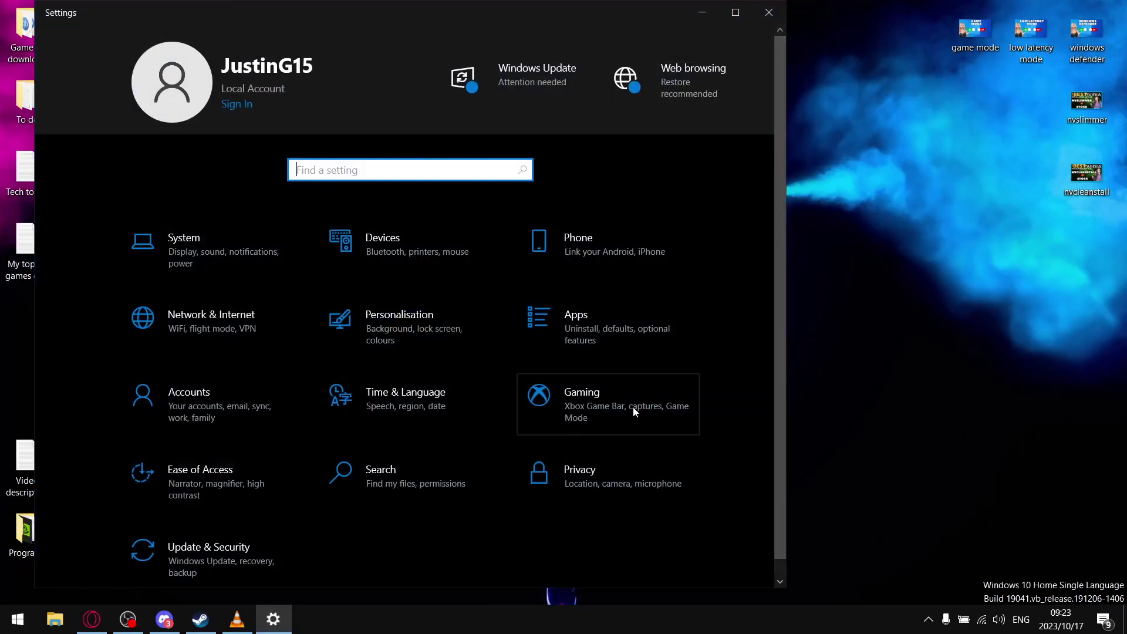
left_click(627, 408)
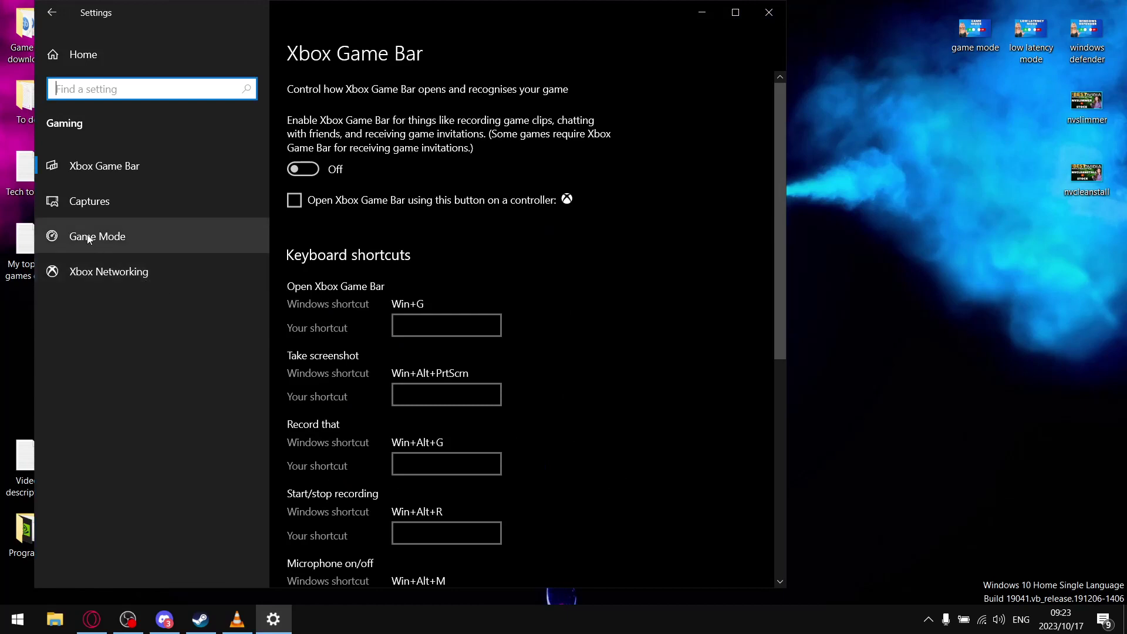
left_click(123, 236)
left_click(338, 237)
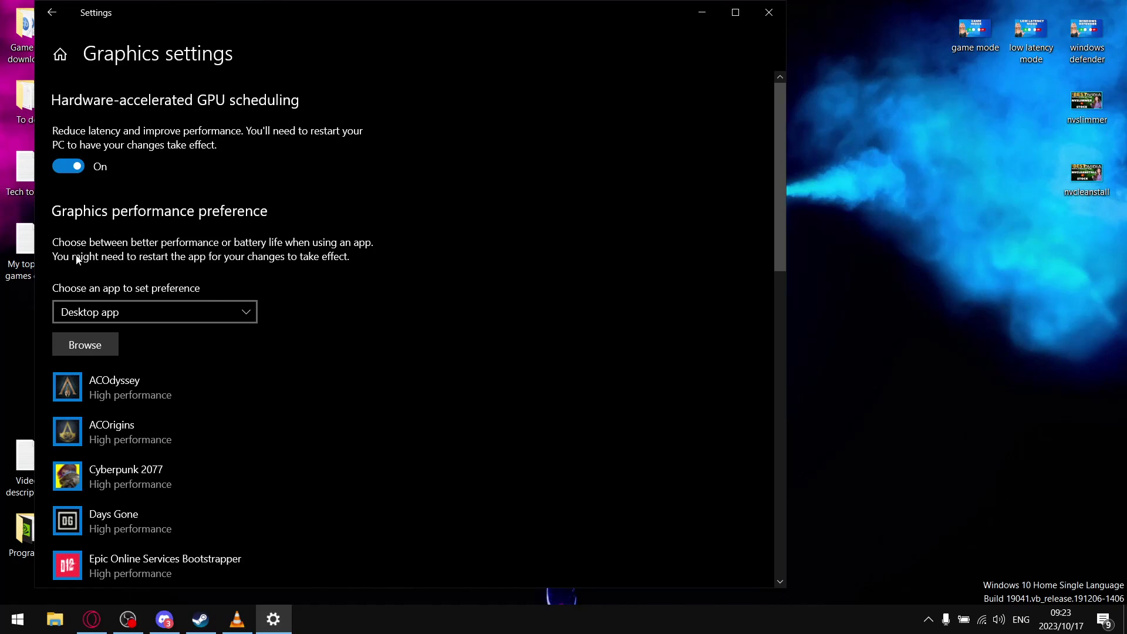
left_click(769, 14)
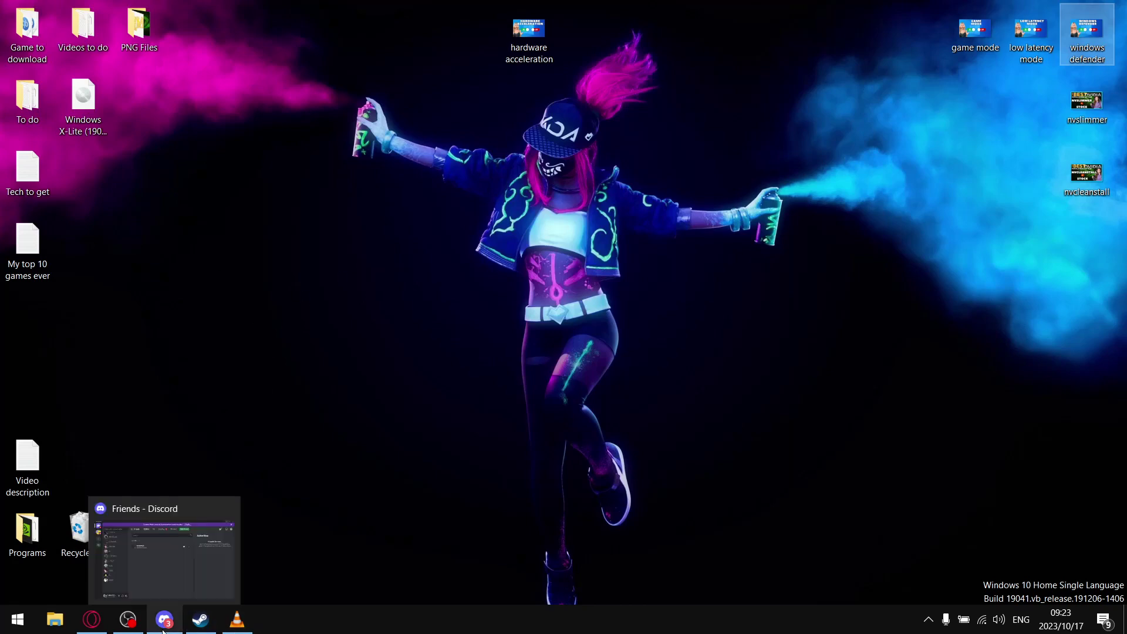
Confirm Opera GX's 'Use hardware acceleration' is off under Advanced > System, then close the Settings tab
left_click(91, 626)
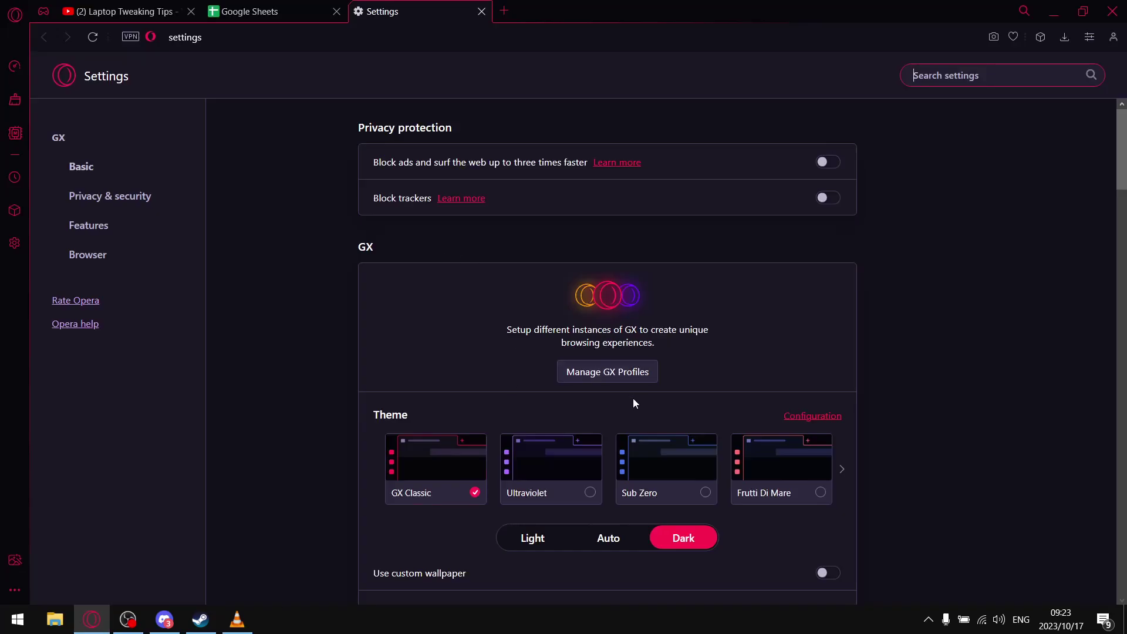
scroll(701, 496, "down", 20)
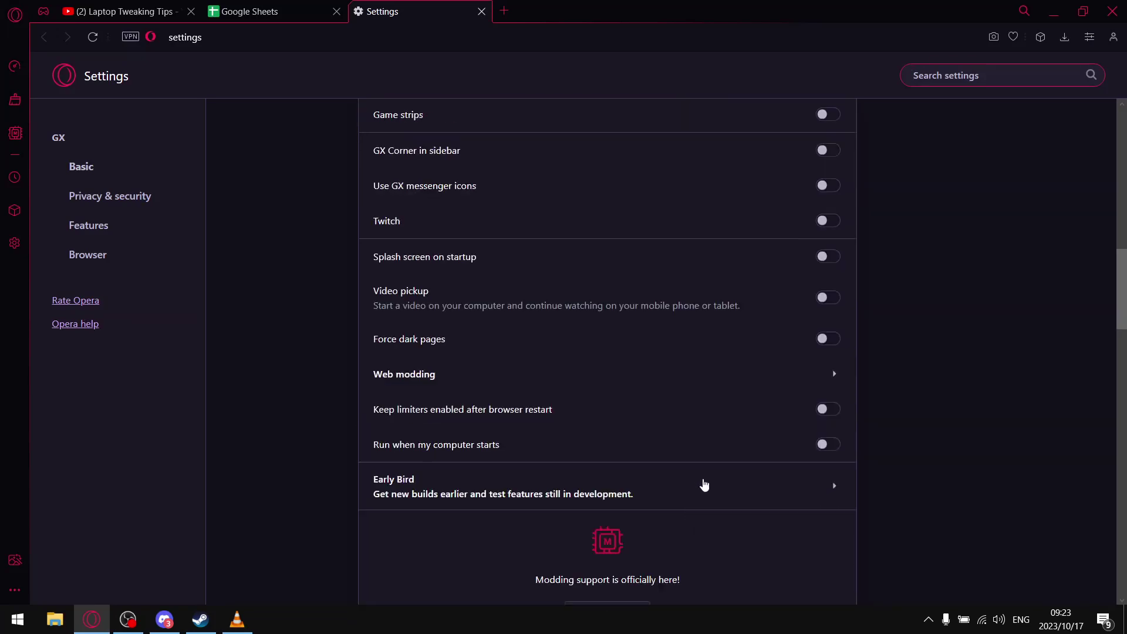
scroll(679, 520, "down", 5)
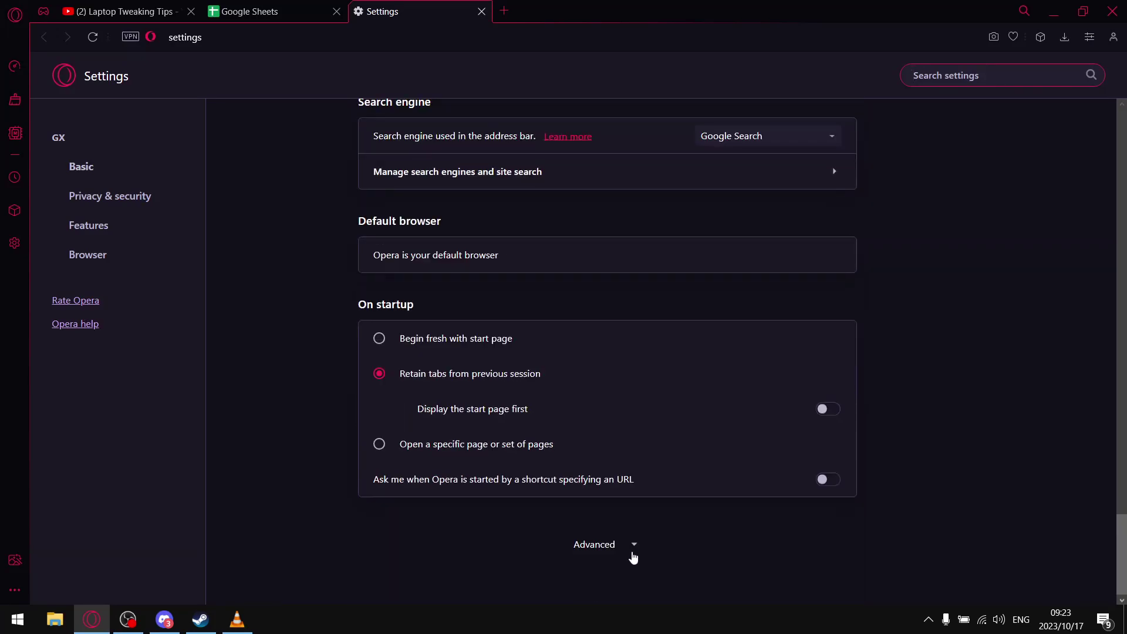
left_click(616, 547)
scroll(675, 470, "down", 20)
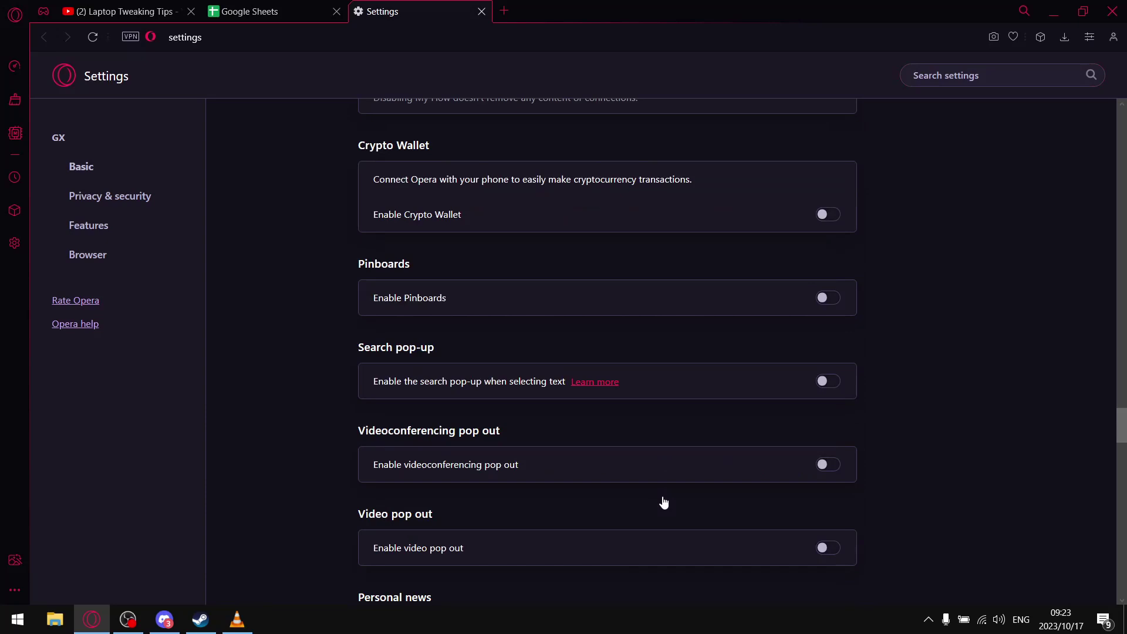
scroll(660, 510, "down", 20)
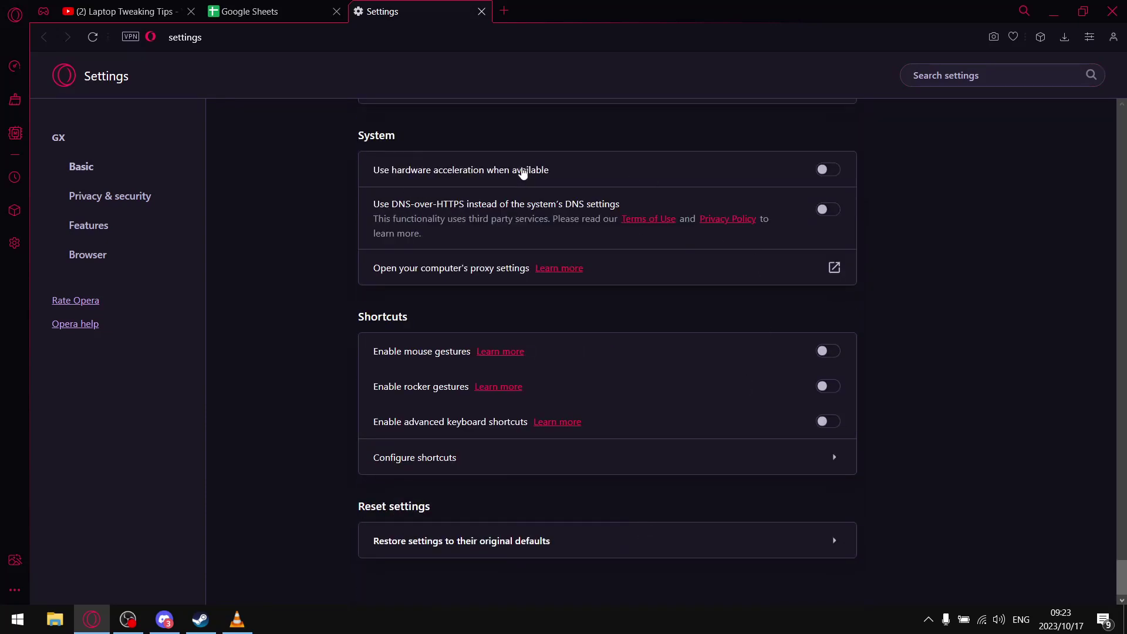
left_click(481, 12)
Confirm Hardware Acceleration is off in Discord's Advanced user settings, then quit Discord
left_click(1053, 11)
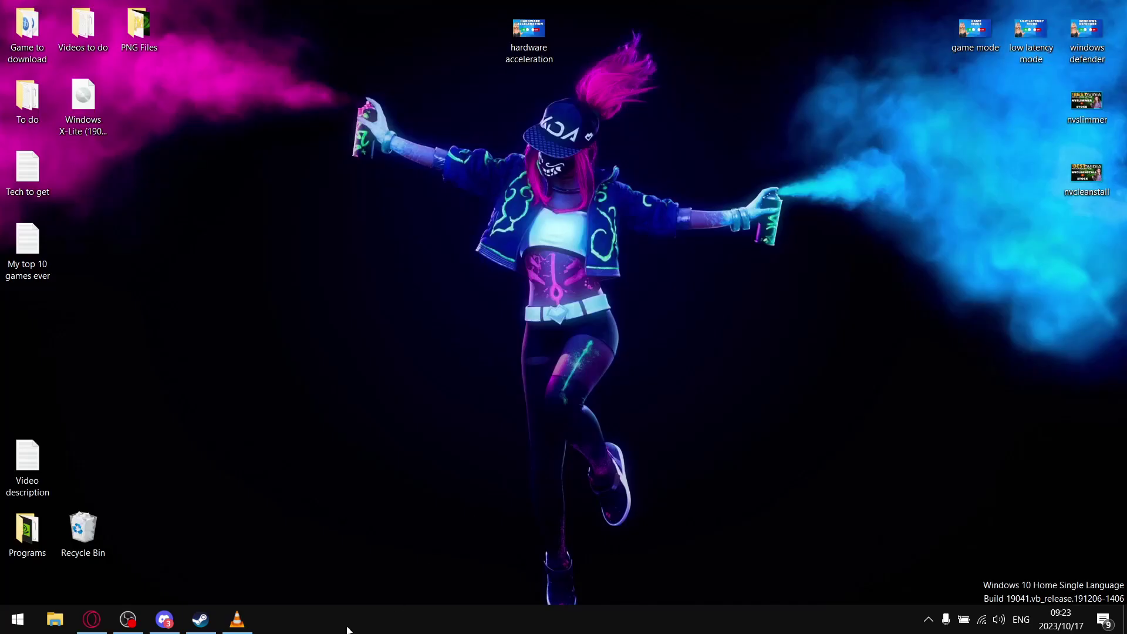
left_click(165, 619)
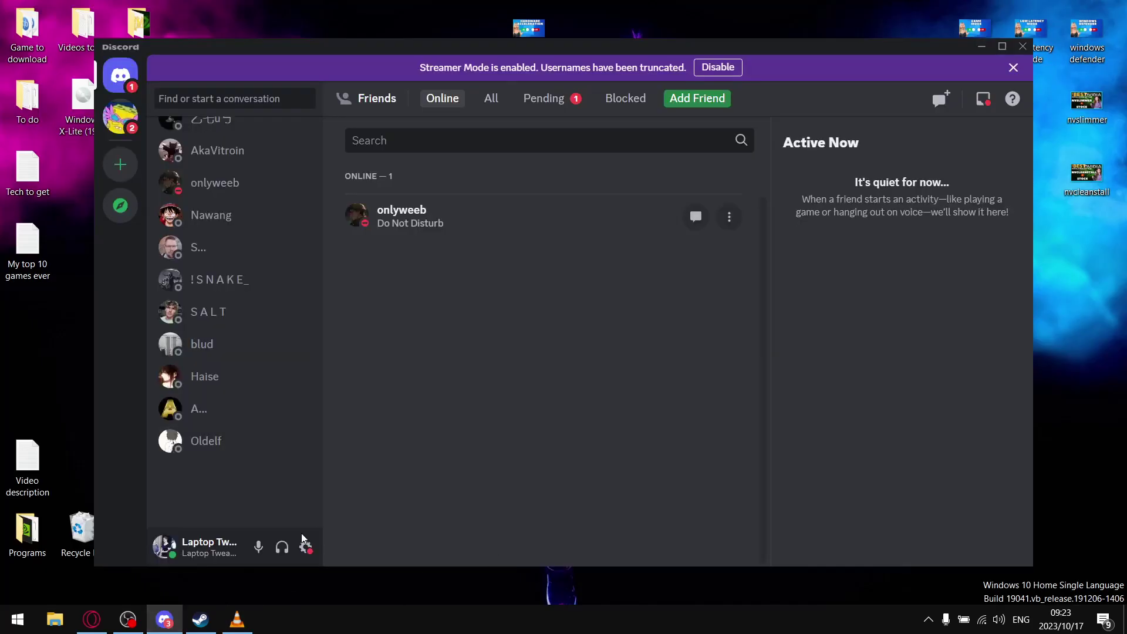
left_click(305, 547)
scroll(322, 455, "down", 5)
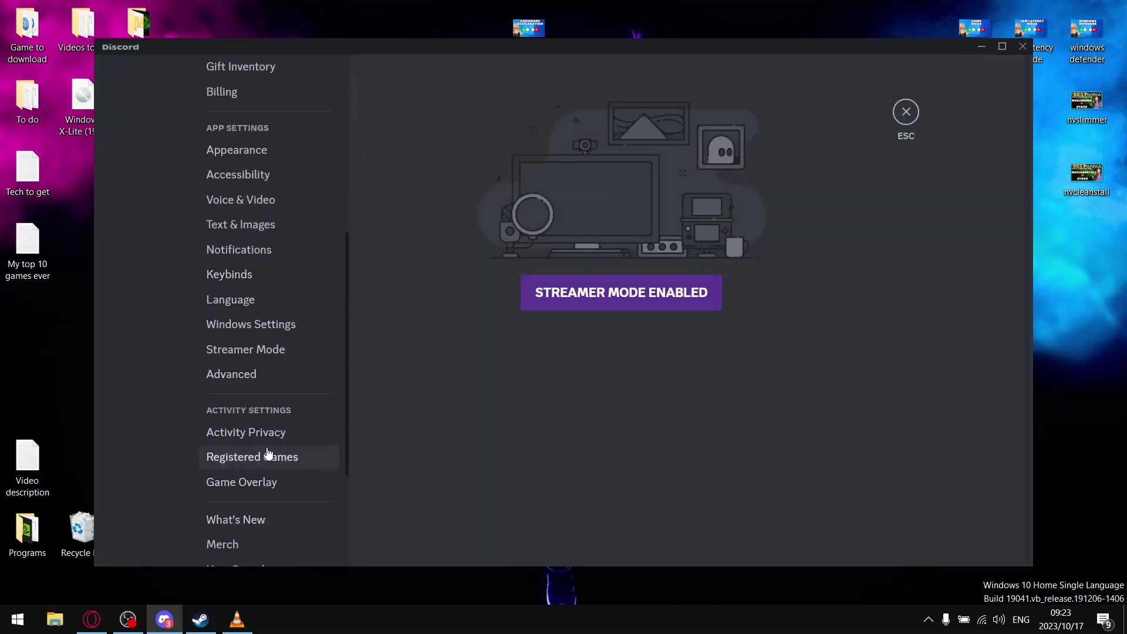
left_click(256, 377)
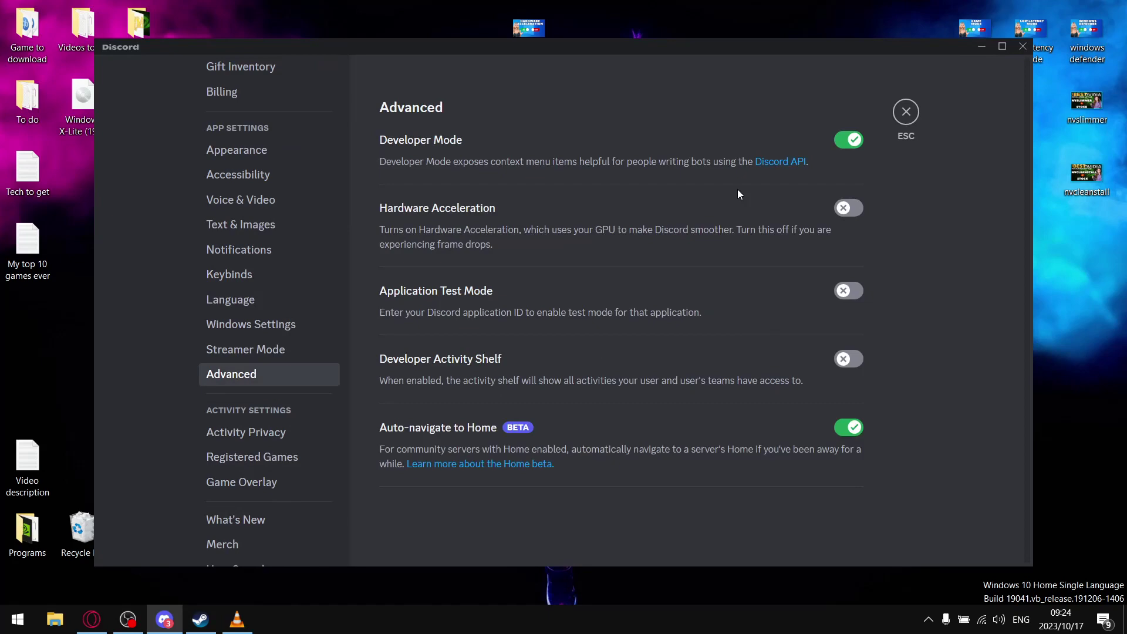
left_click(1023, 46)
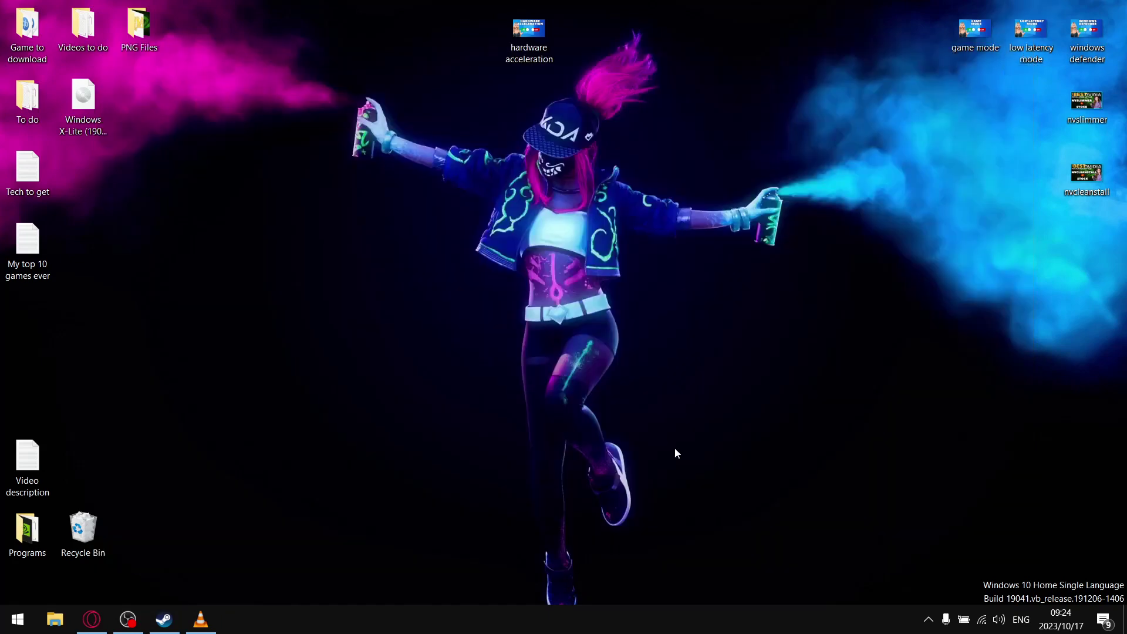
Check that 'Enable hardware video decoding' is off in Steam's Interface settings, then close them
left_click(167, 627)
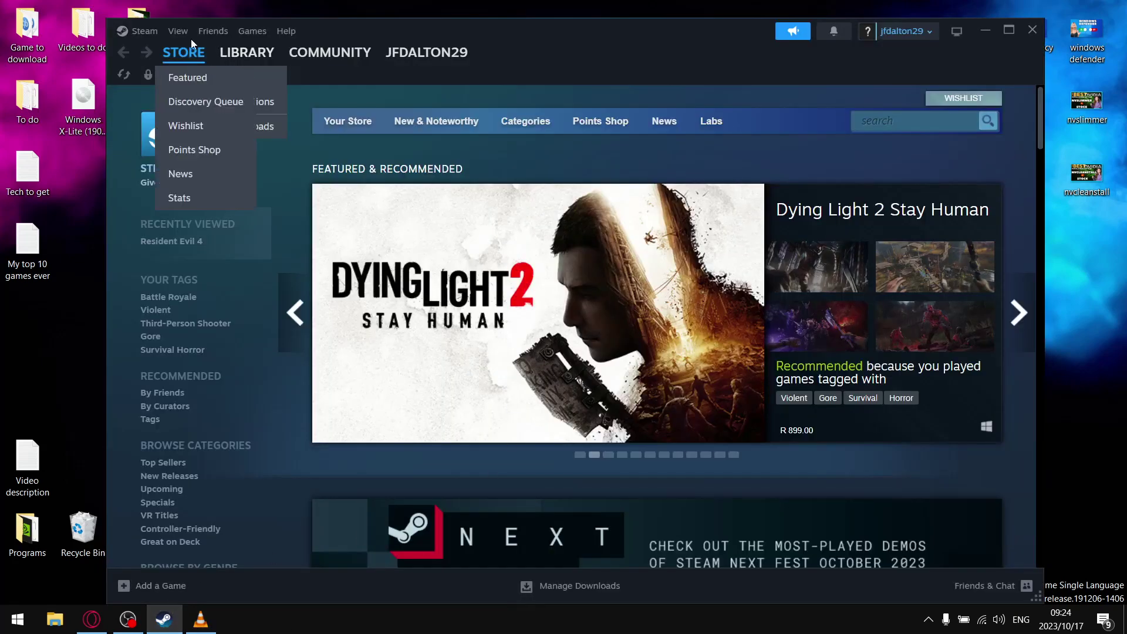
left_click(144, 32)
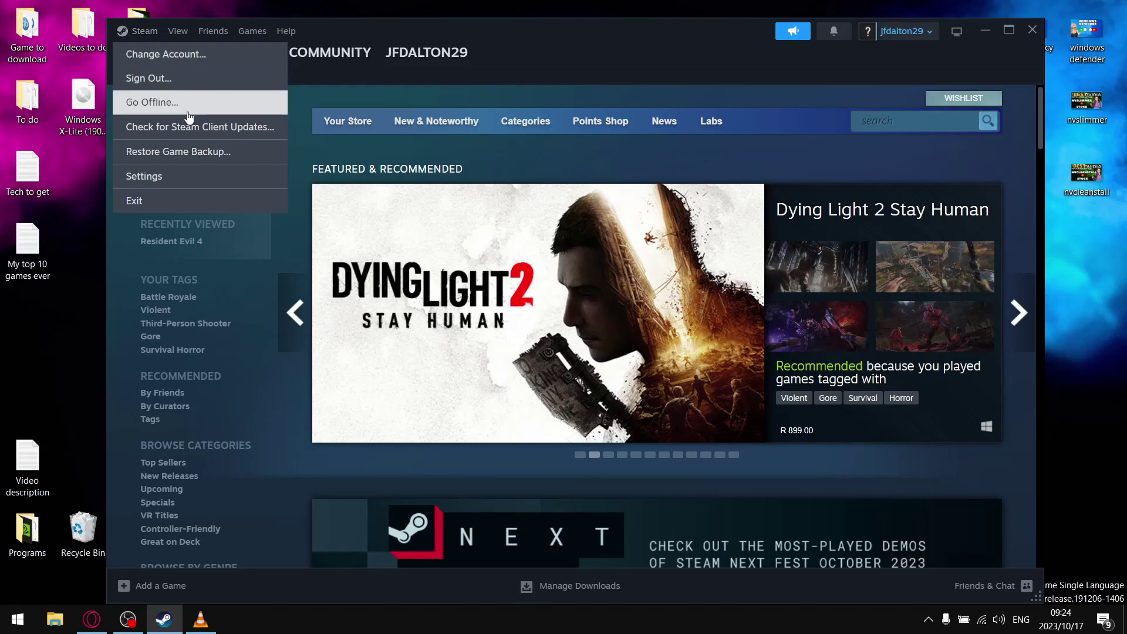
left_click(183, 176)
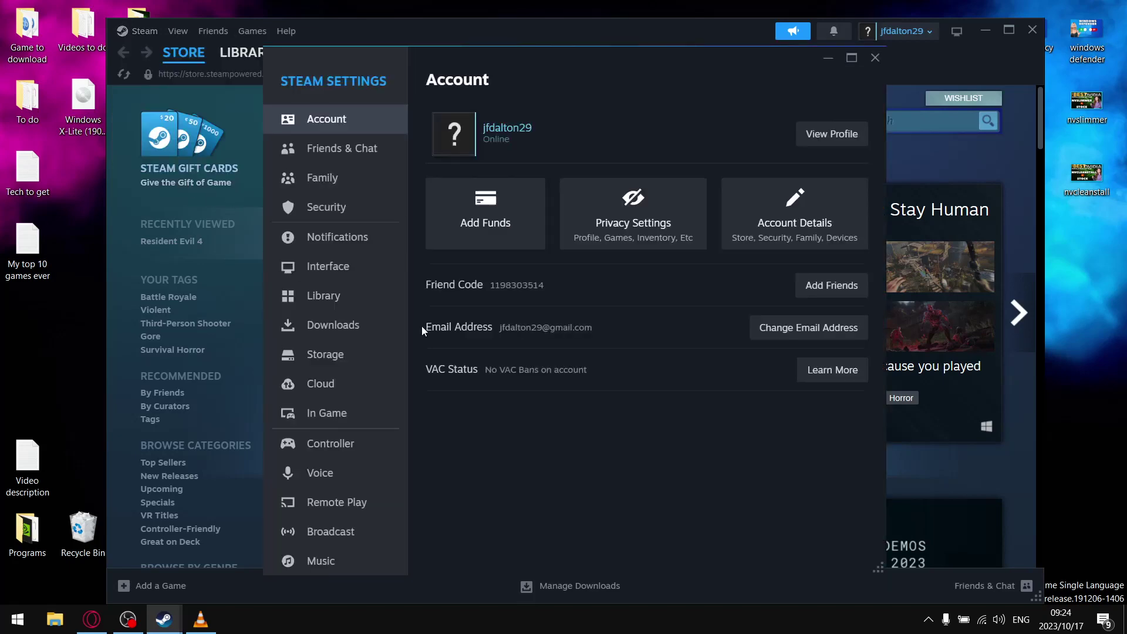
left_click(357, 275)
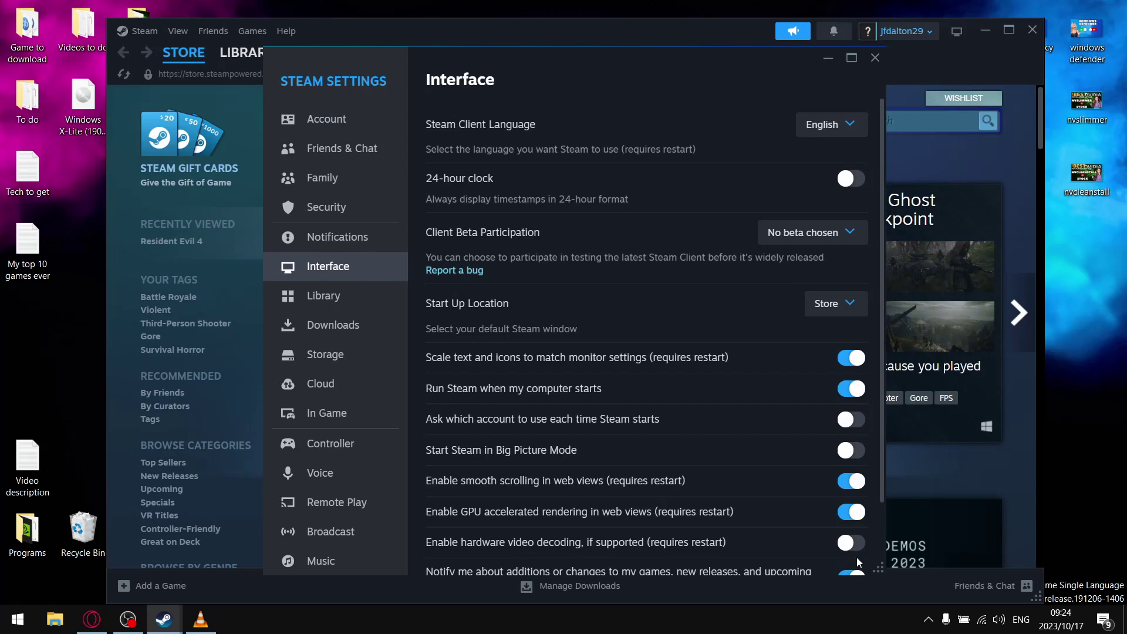
left_click(875, 59)
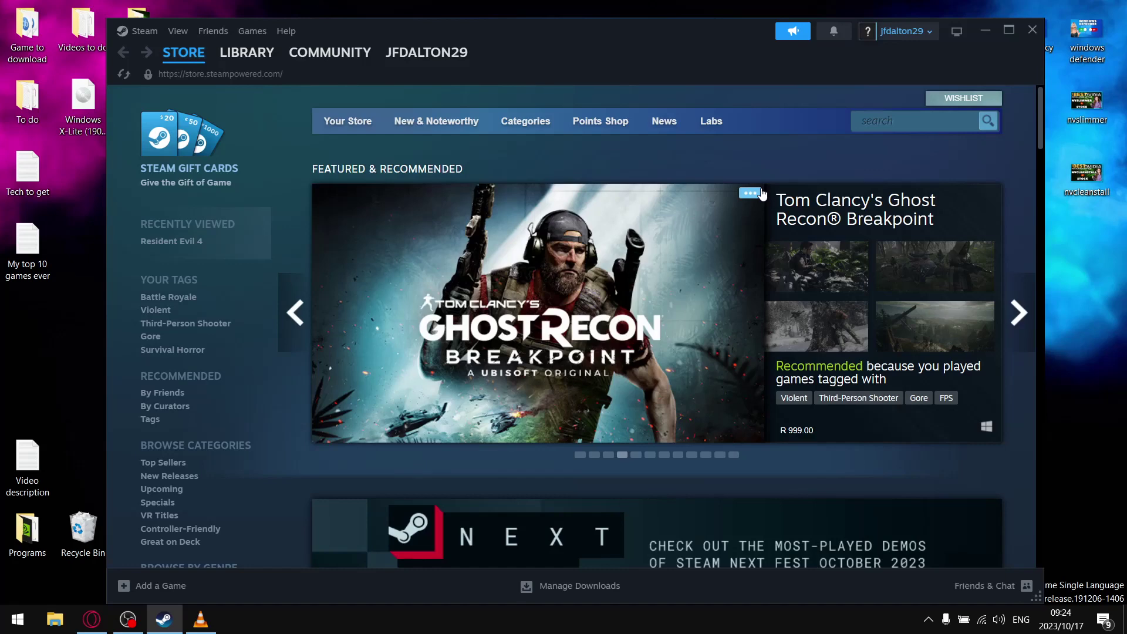
Close Steam, set VLC's Input / Codecs hardware-accelerated decoding to Disable, save, and close VLC
left_click(1038, 30)
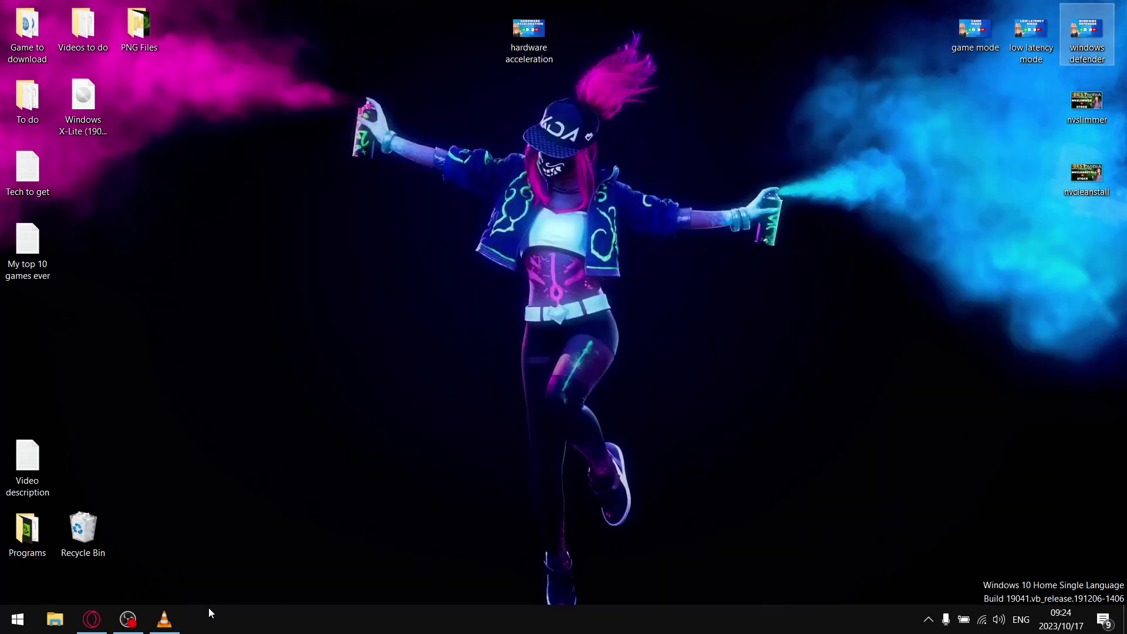
left_click(165, 619)
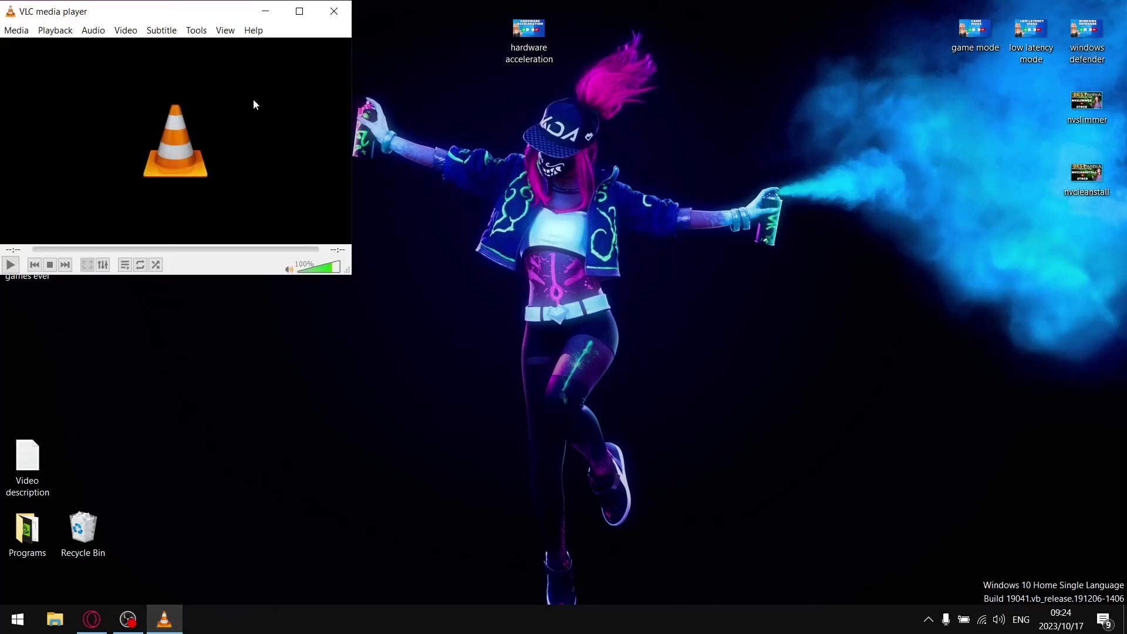
left_click(196, 32)
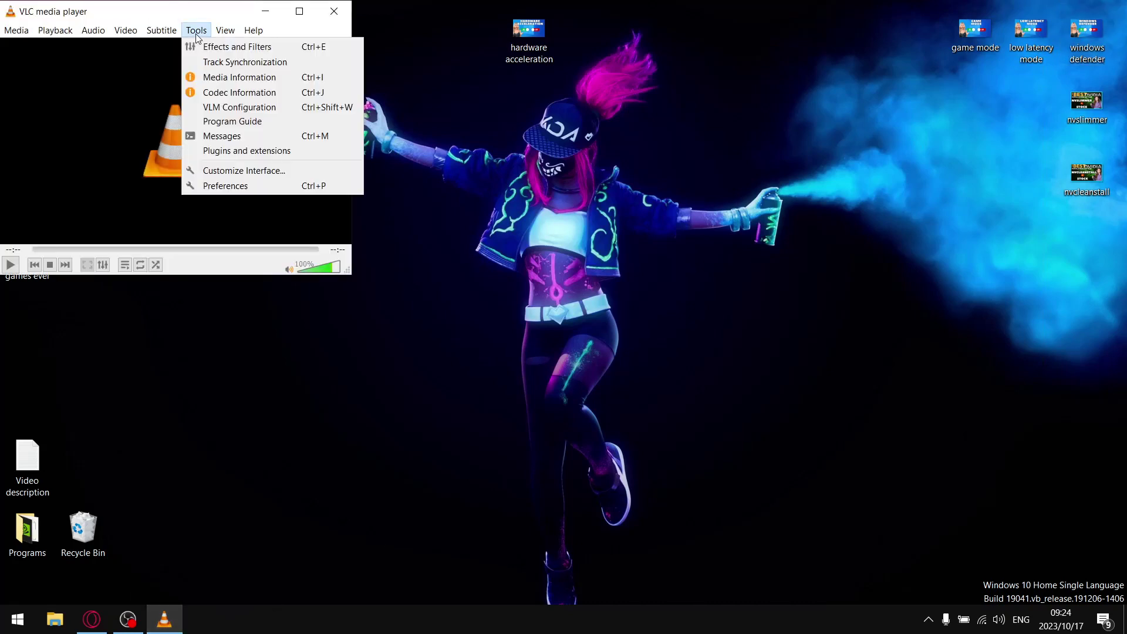
left_click(258, 189)
left_click(581, 125)
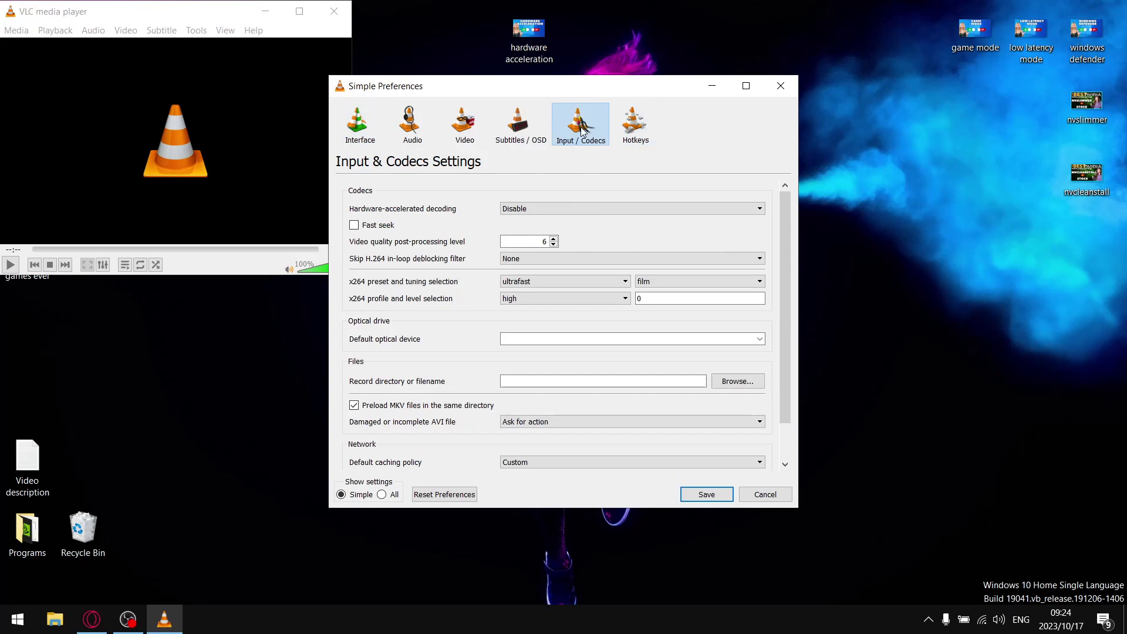
left_click(604, 209)
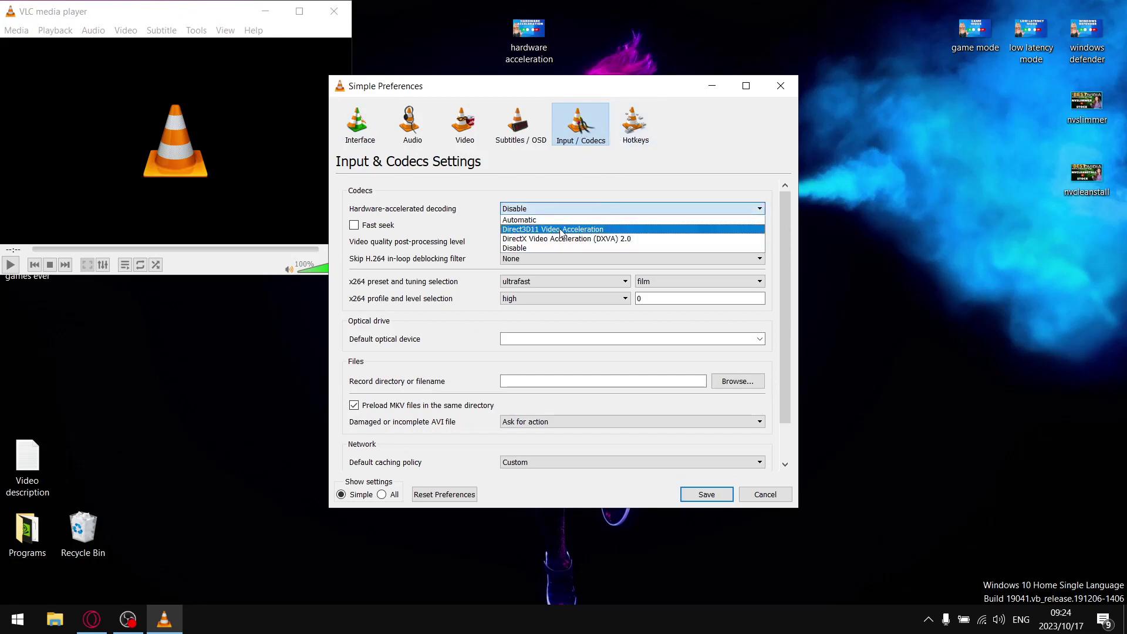
left_click(548, 247)
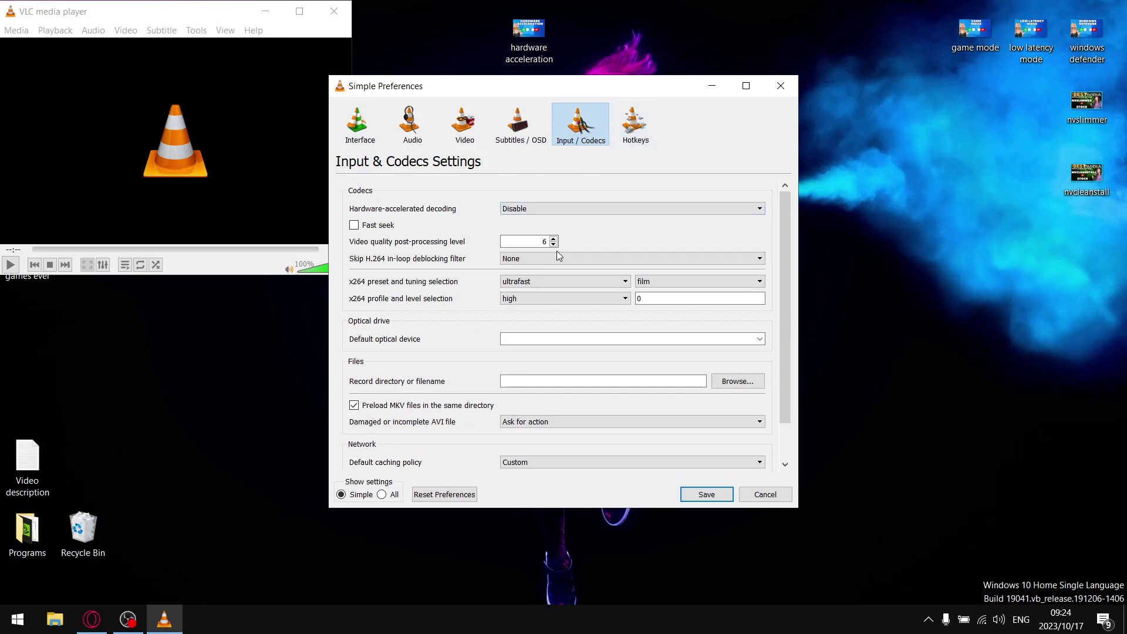
left_click(707, 494)
left_click(339, 15)
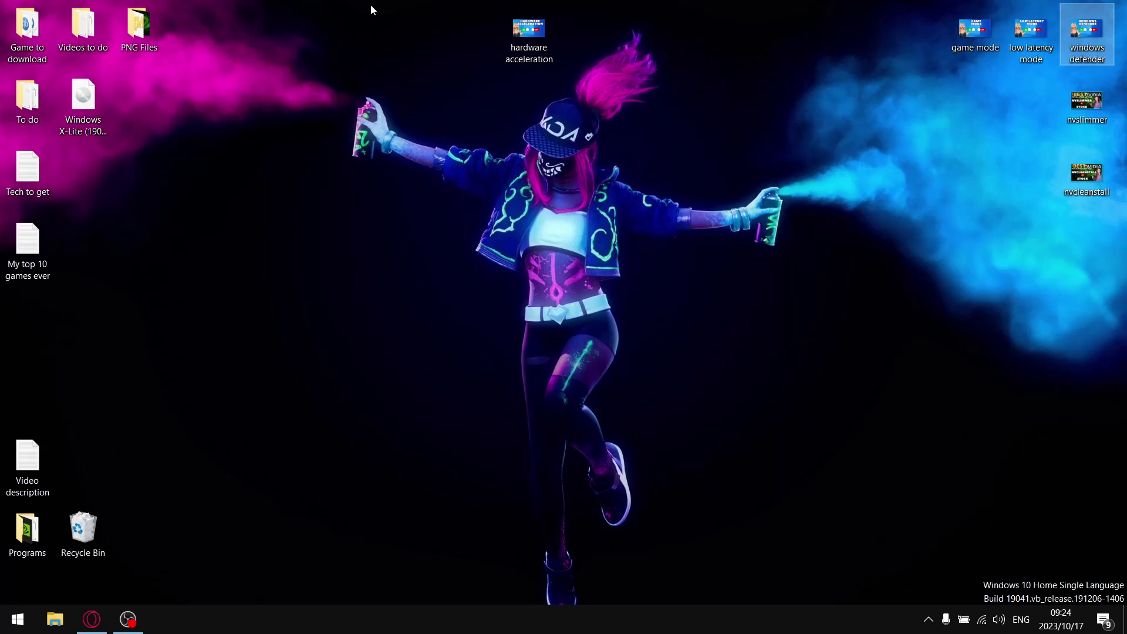
In Opera GX, open the 'Hardware Acclerated GPU Scheduling' spreadsheet from the Google Sheets list
left_click(99, 621)
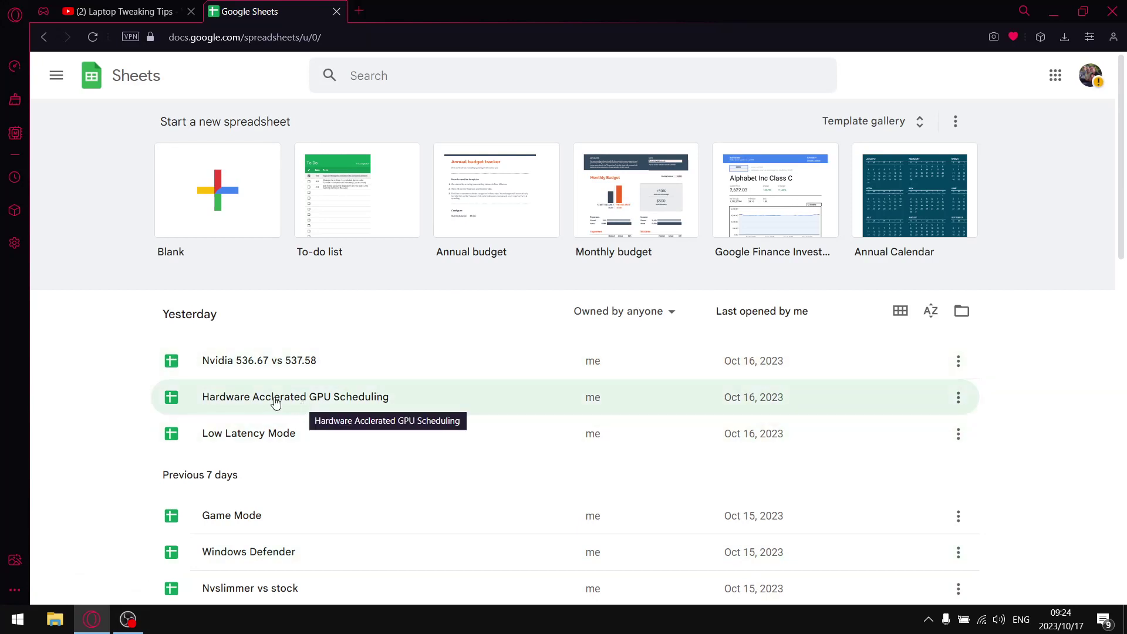
left_click(311, 411)
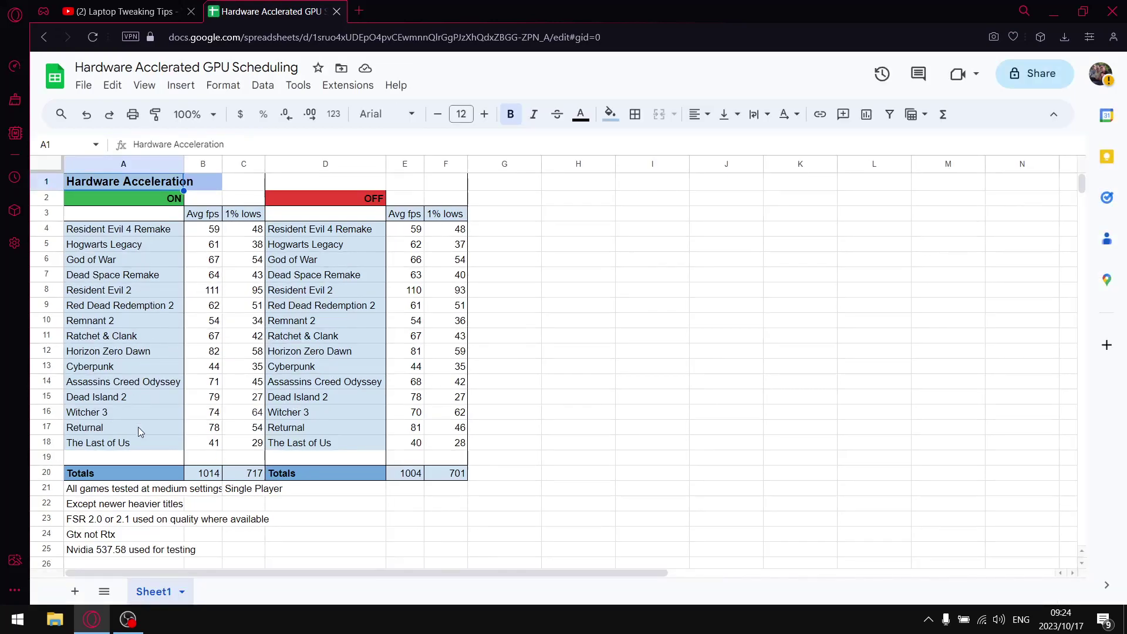
left_click(145, 493)
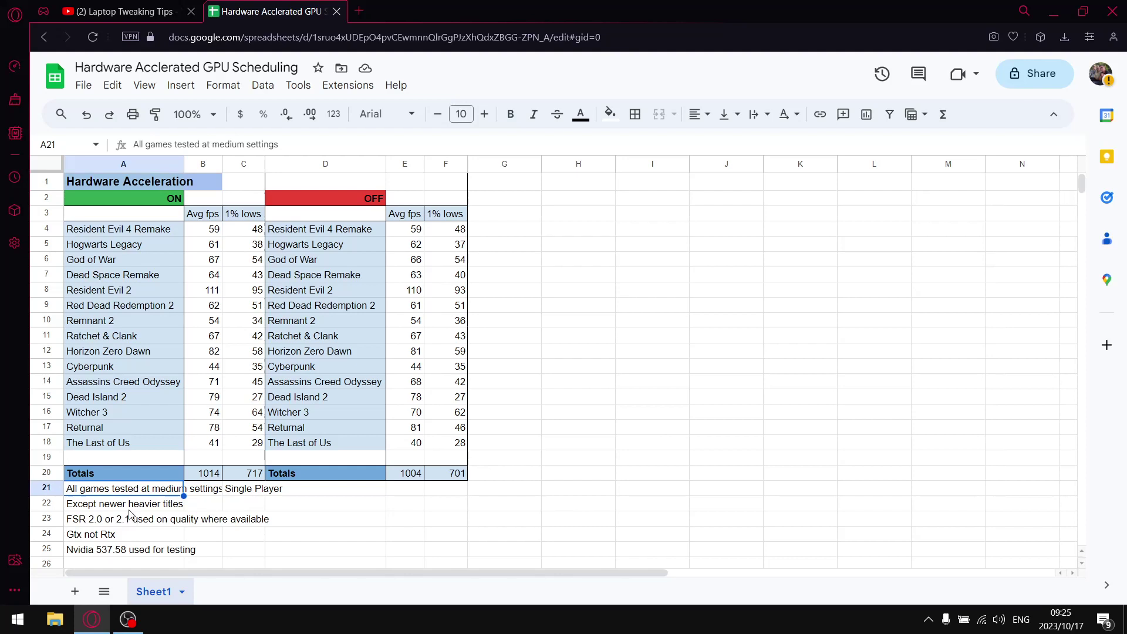
left_click(121, 445)
left_click(107, 428)
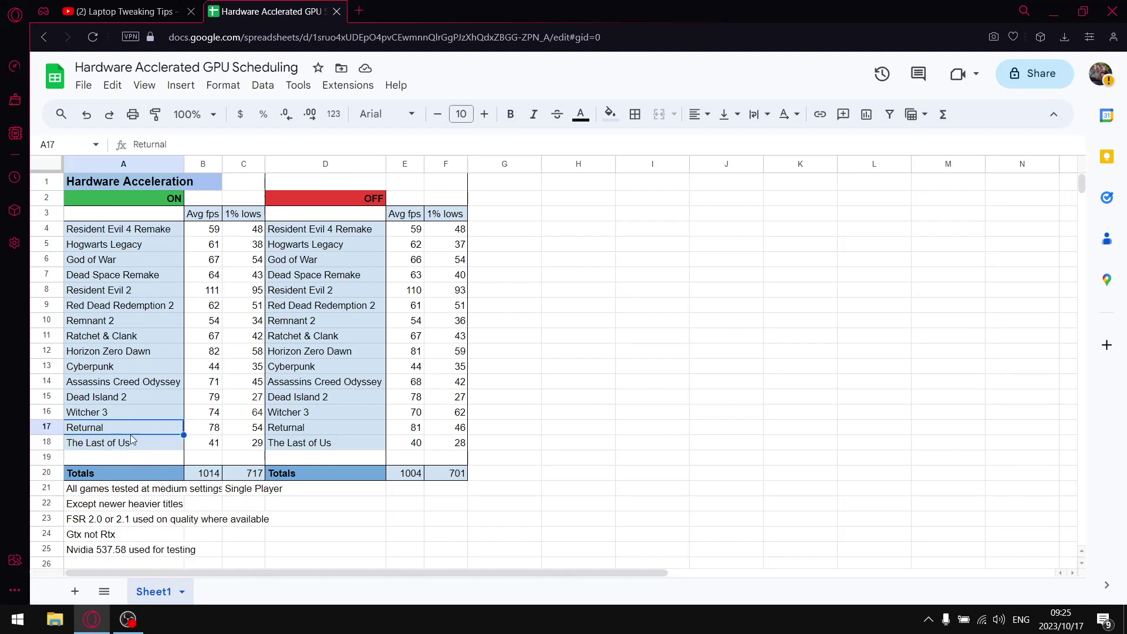
left_click(104, 320)
left_click(113, 339)
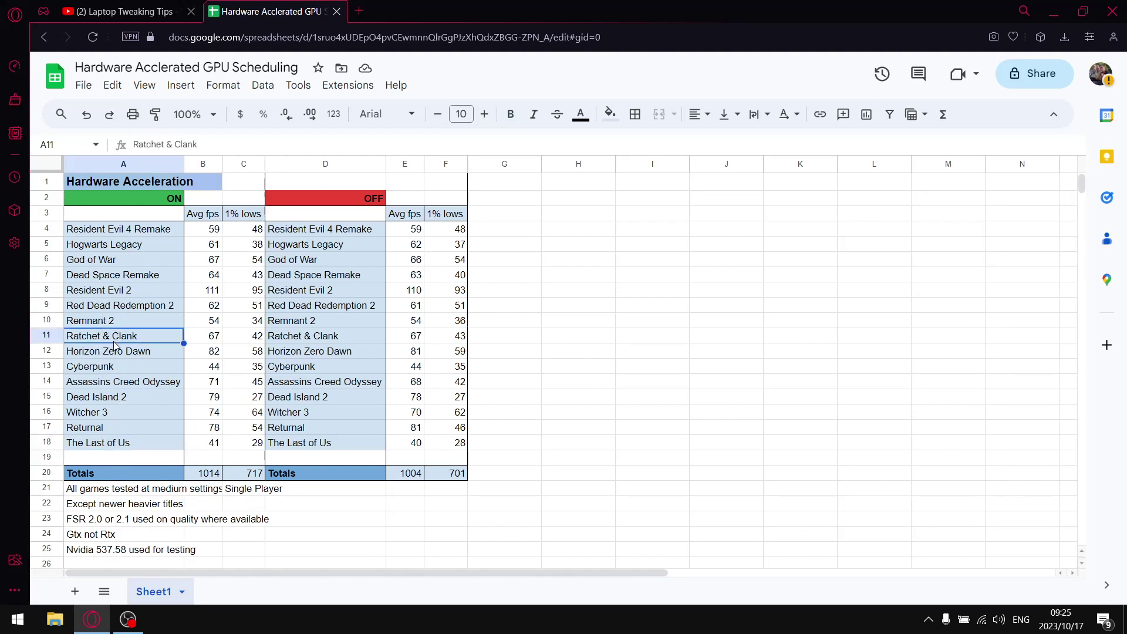
left_click(131, 276)
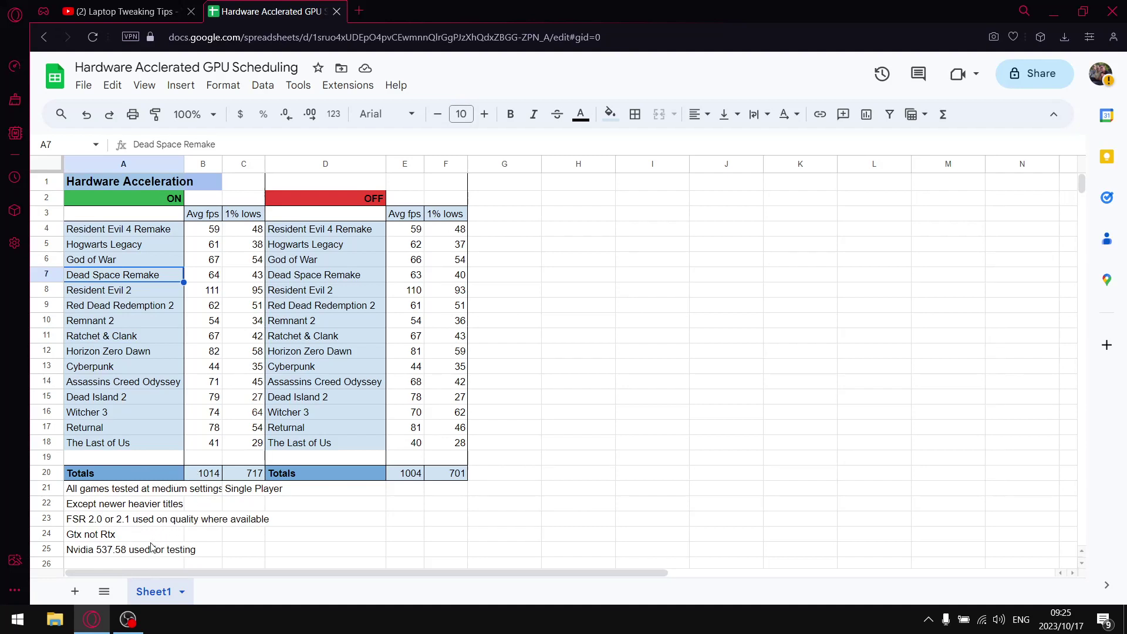
left_click(99, 535)
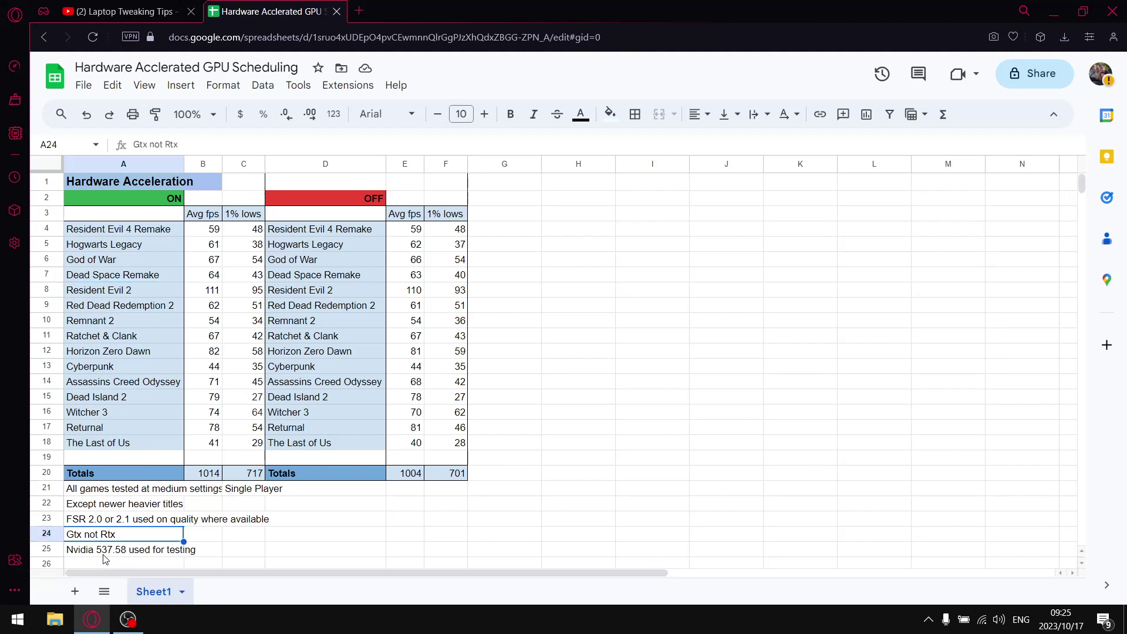
left_click(107, 552)
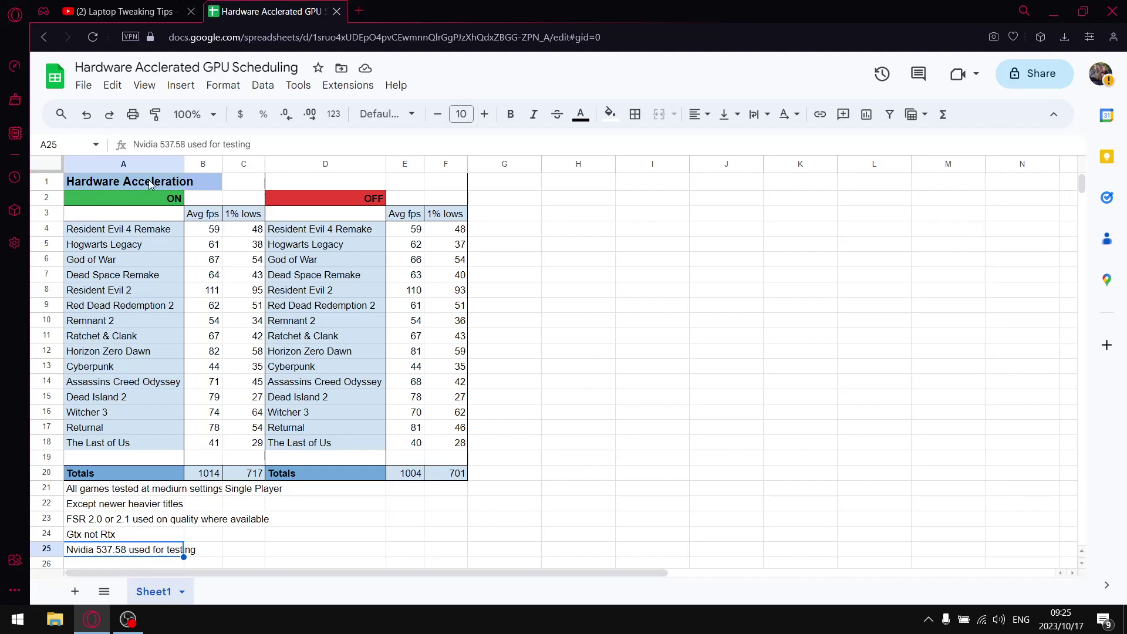
left_click(192, 184)
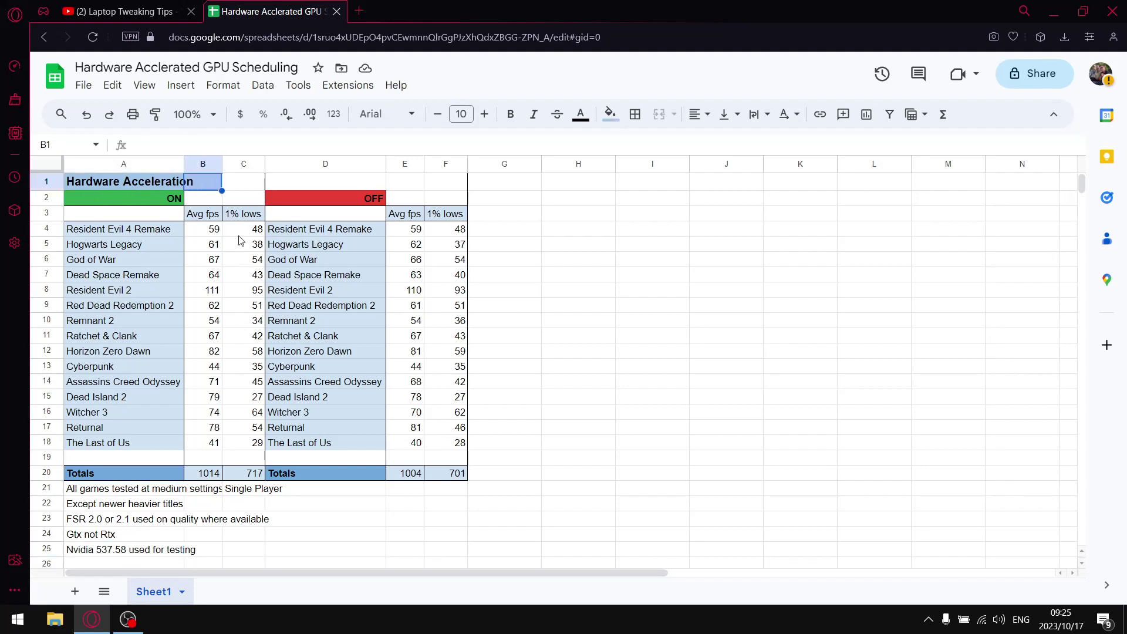
left_click_drag(219, 230, 206, 444)
left_click(212, 236)
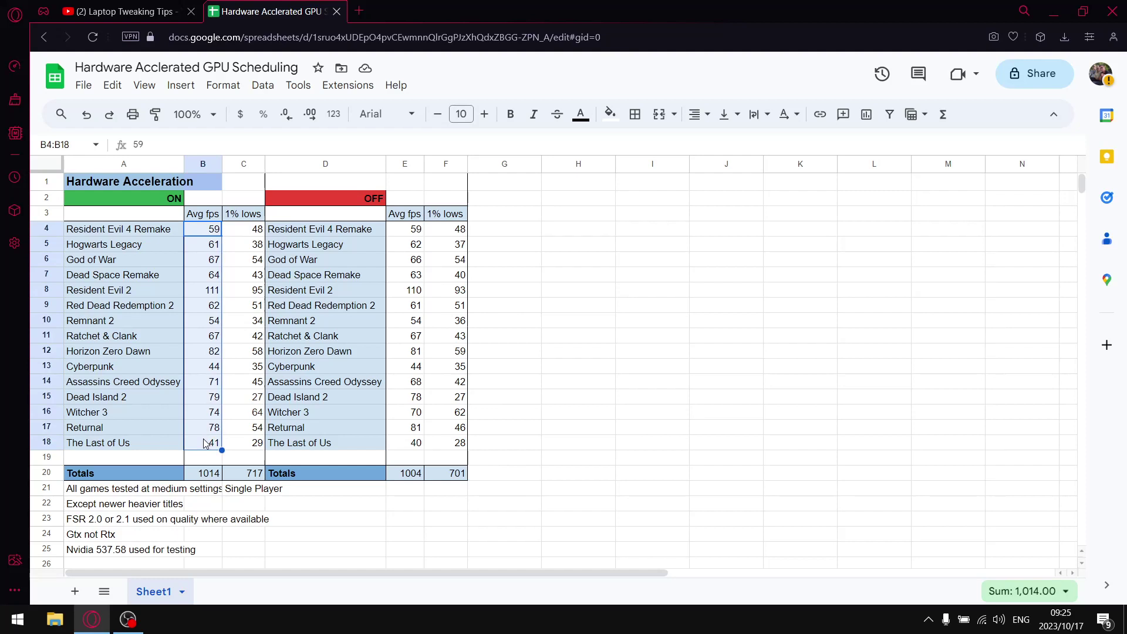
left_click(210, 476)
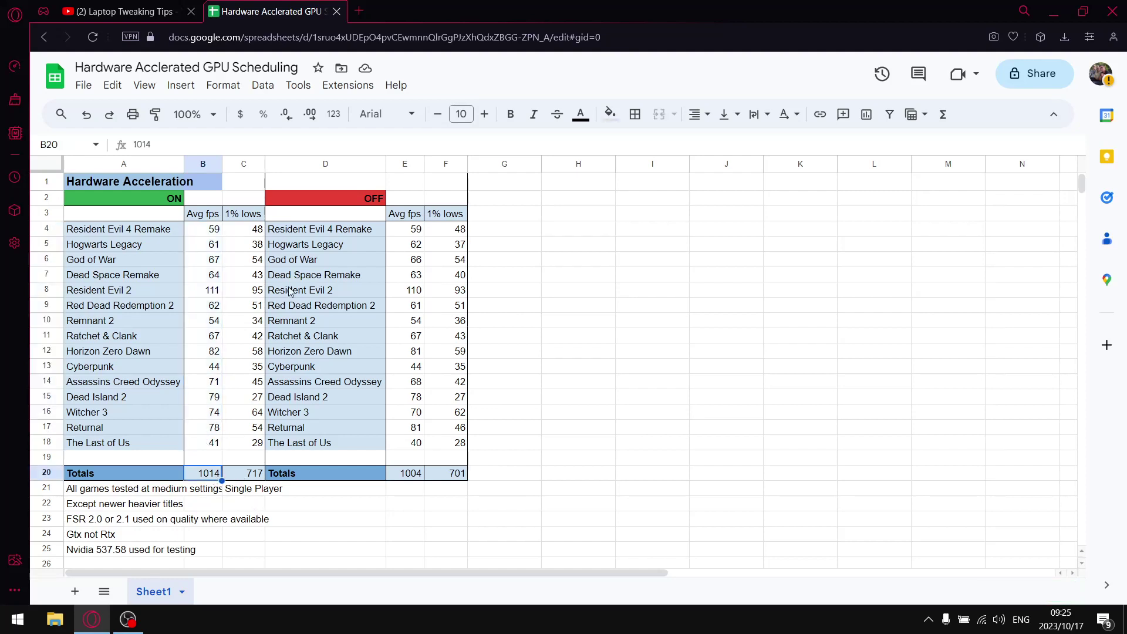
left_click(257, 229)
left_click_drag(257, 229, 257, 444)
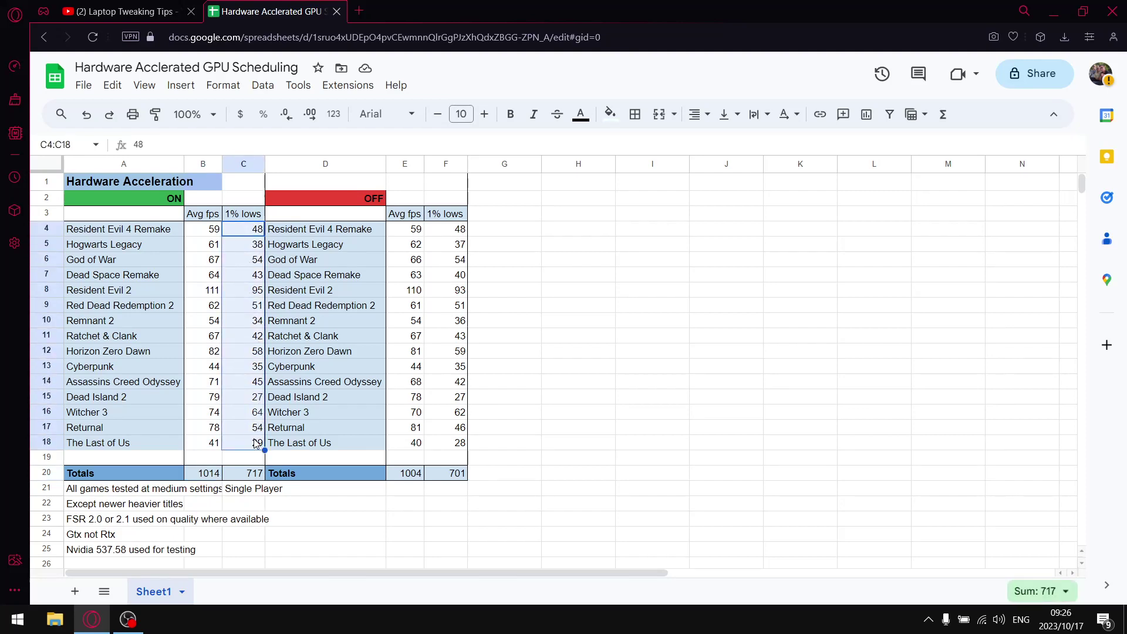
left_click(254, 478)
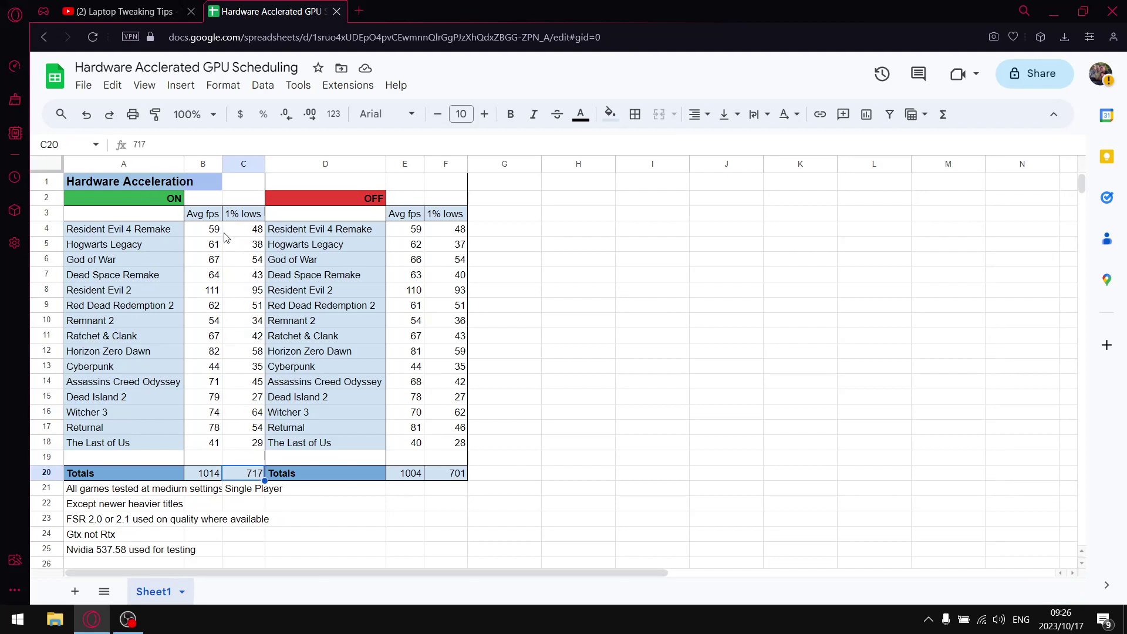
left_click_drag(219, 235, 209, 443)
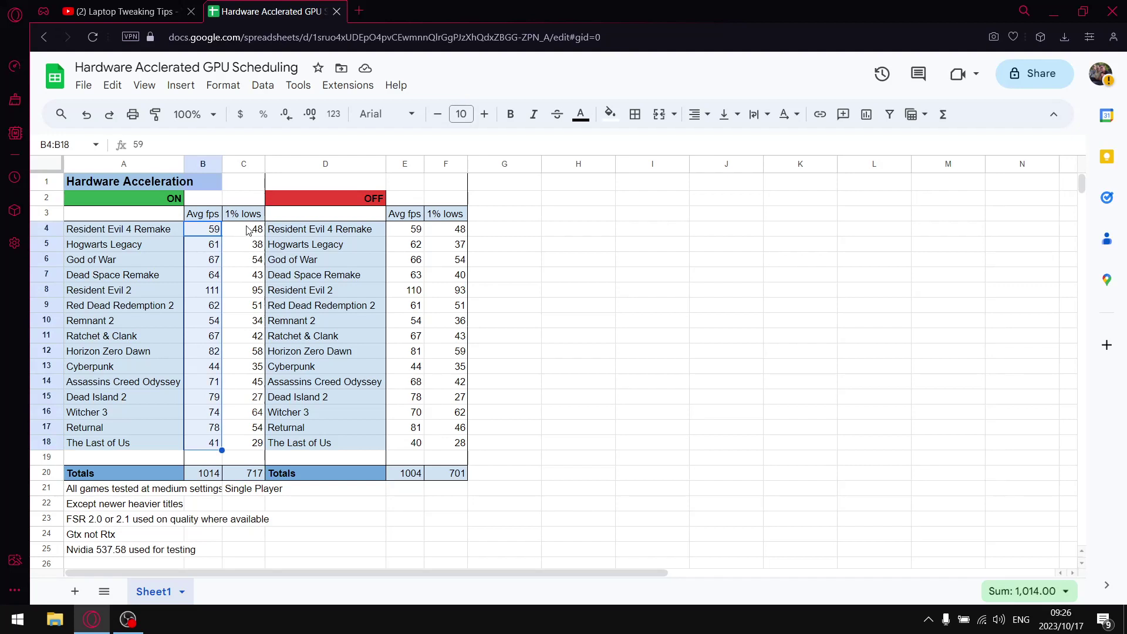
left_click_drag(256, 233, 257, 445)
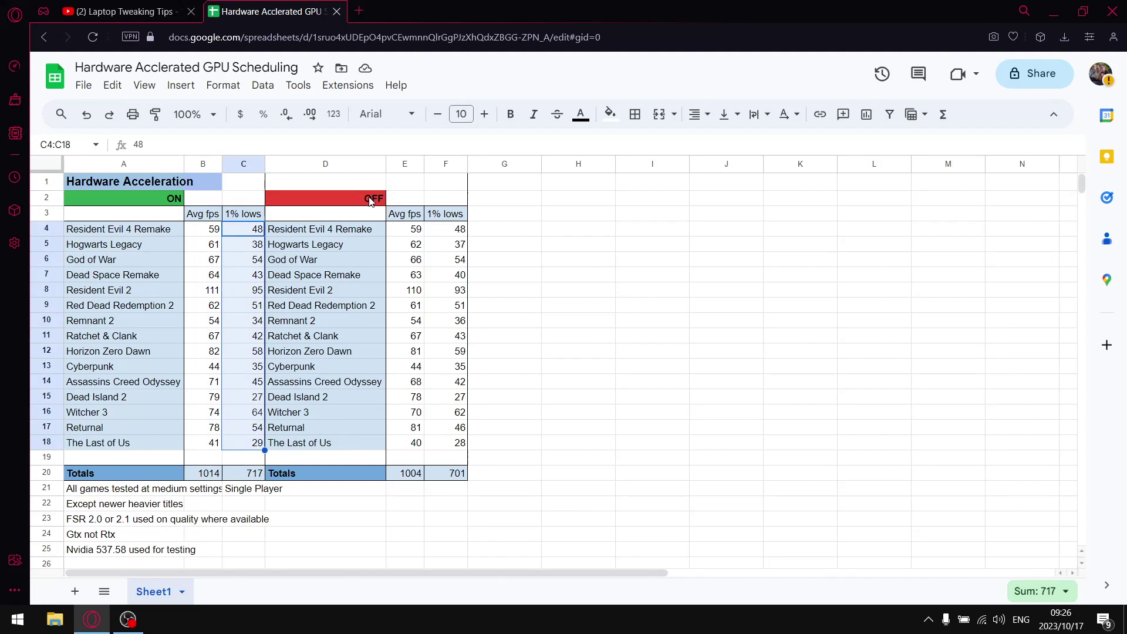
left_click(421, 230)
left_click_drag(421, 230, 415, 443)
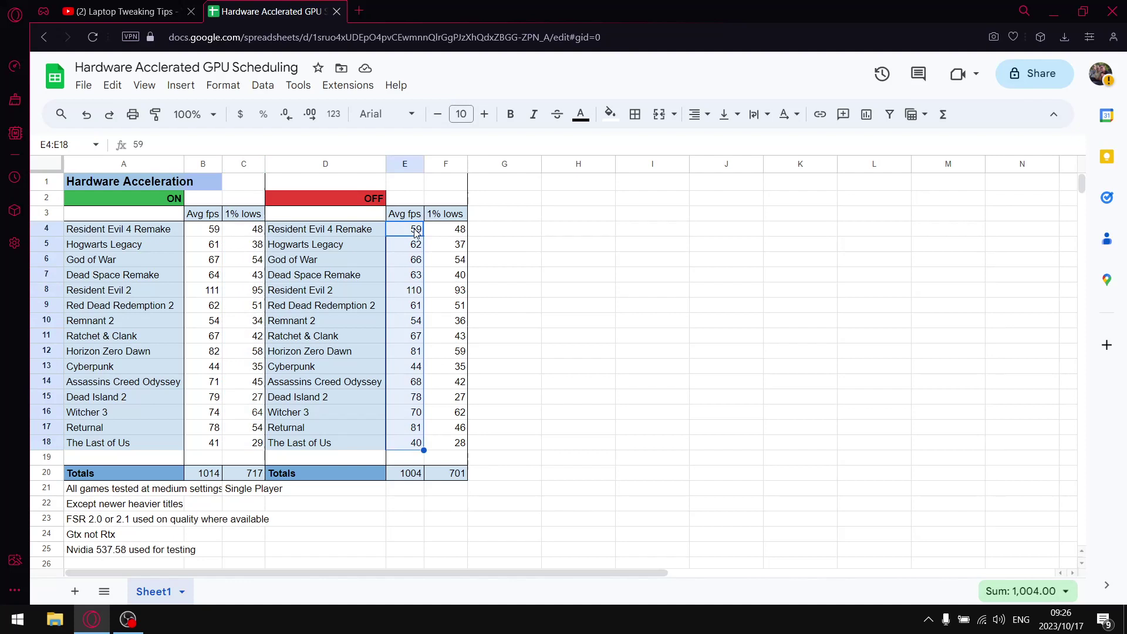
left_click(419, 474)
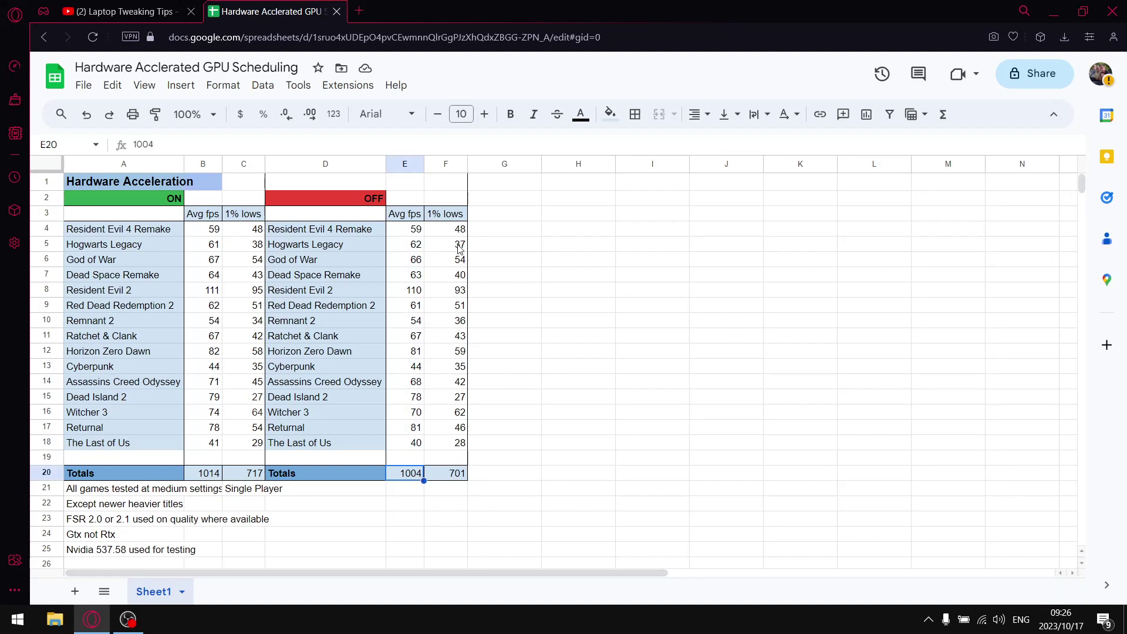
left_click_drag(459, 230, 451, 445)
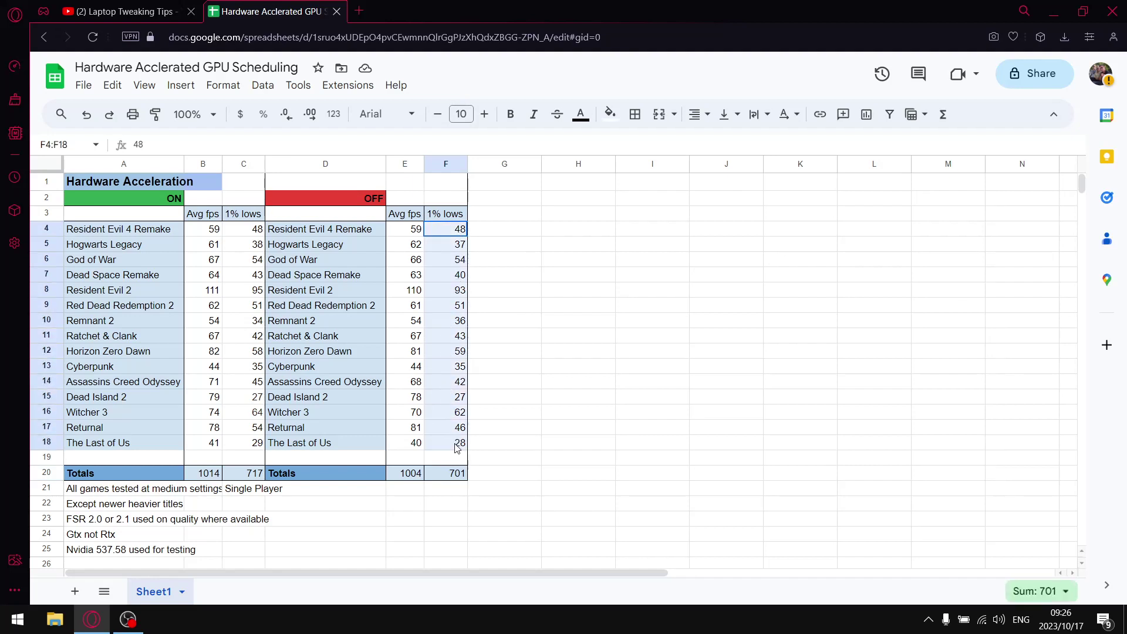
left_click(462, 477)
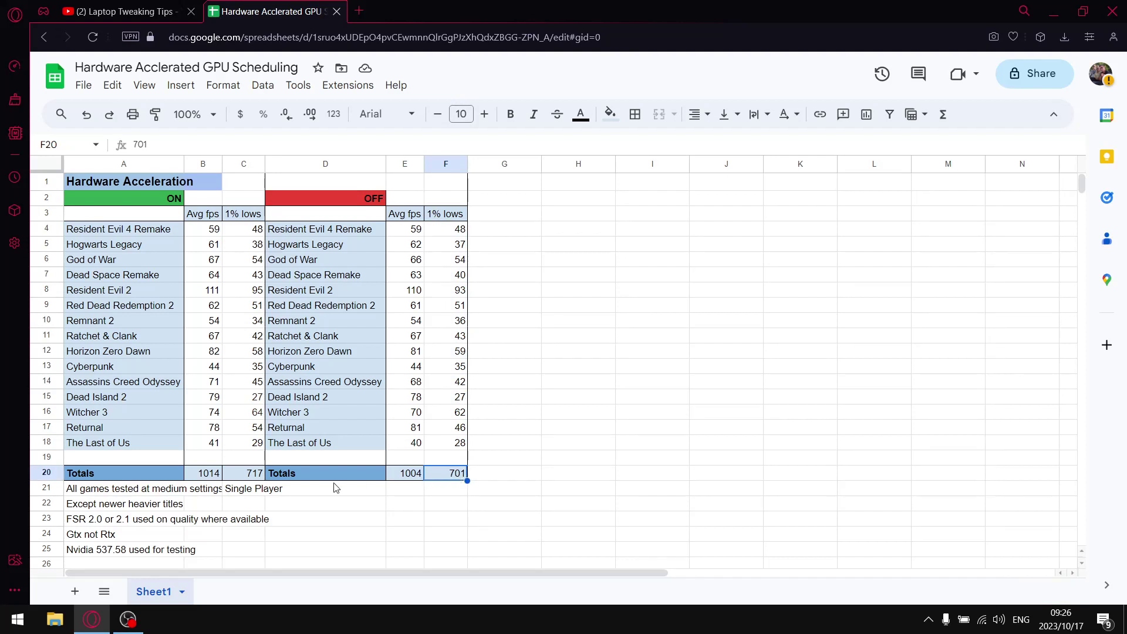
left_click(254, 474)
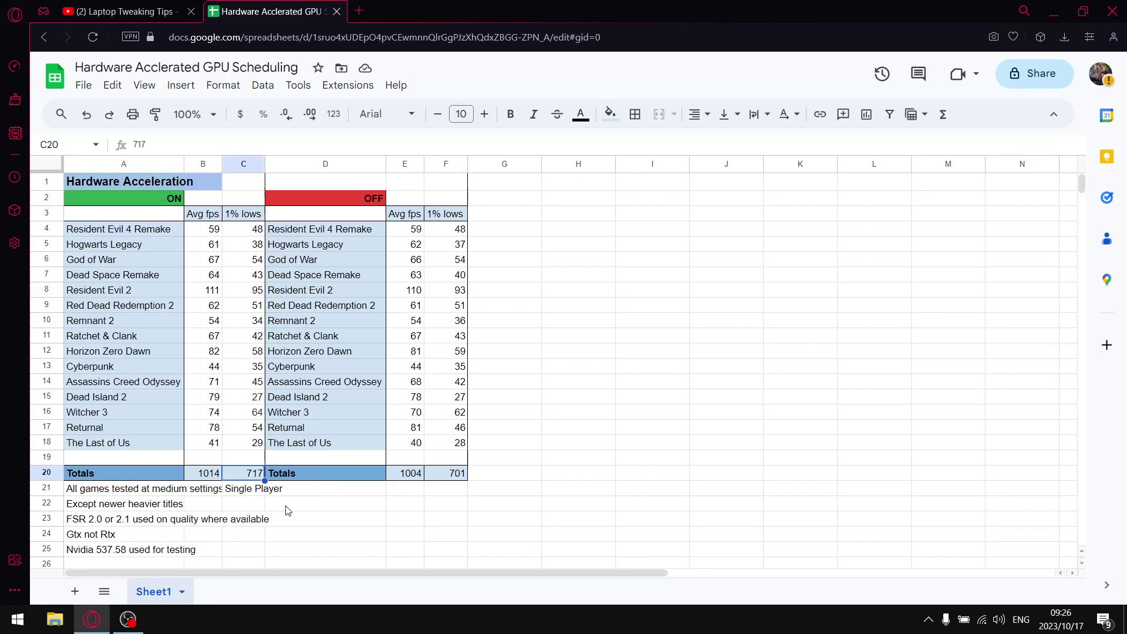
left_click(455, 479)
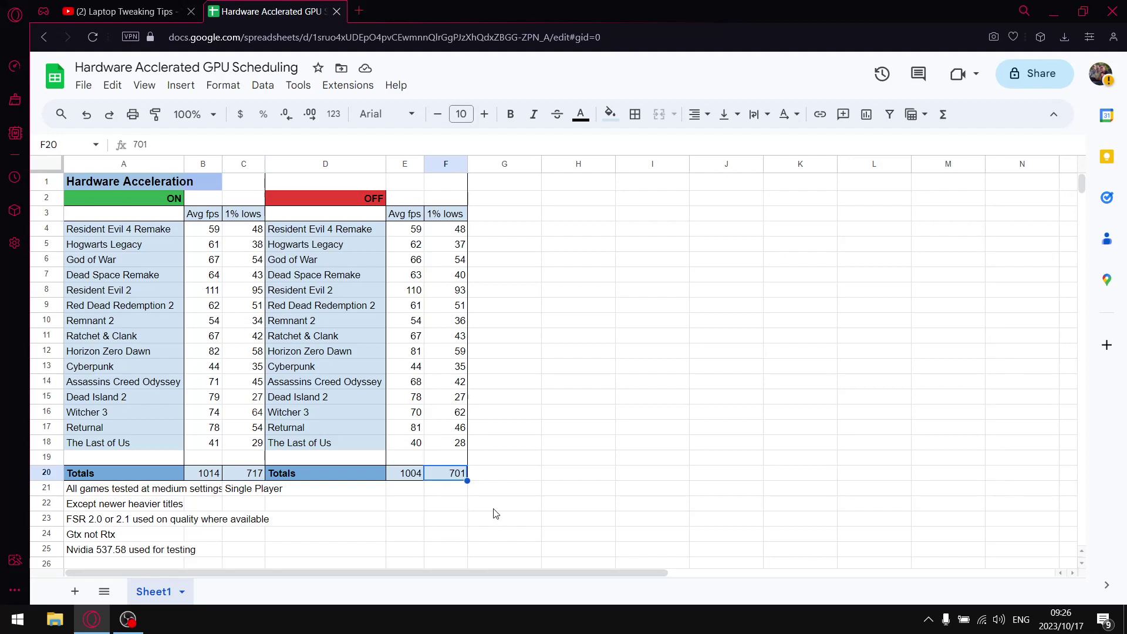